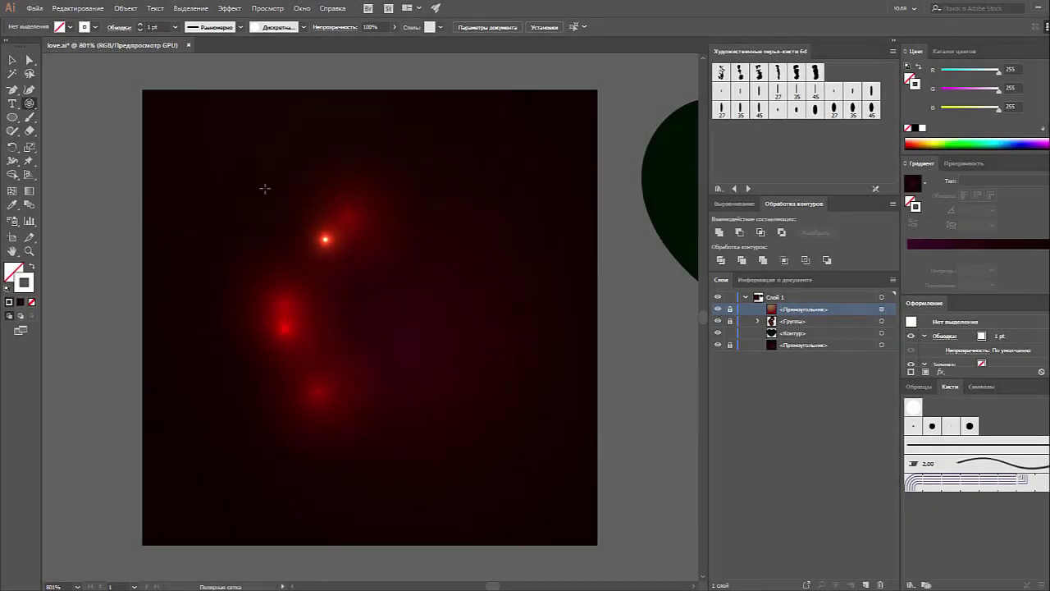
Draw a polar grid centred on the artboard, apply the dot scatter brush and enlarge it.
mouse_move(234, 176)
left_mouse_down()
mouse_move(506, 392)
mouse_move(557, 500)
left_mouse_up()
left_click(553, 27)
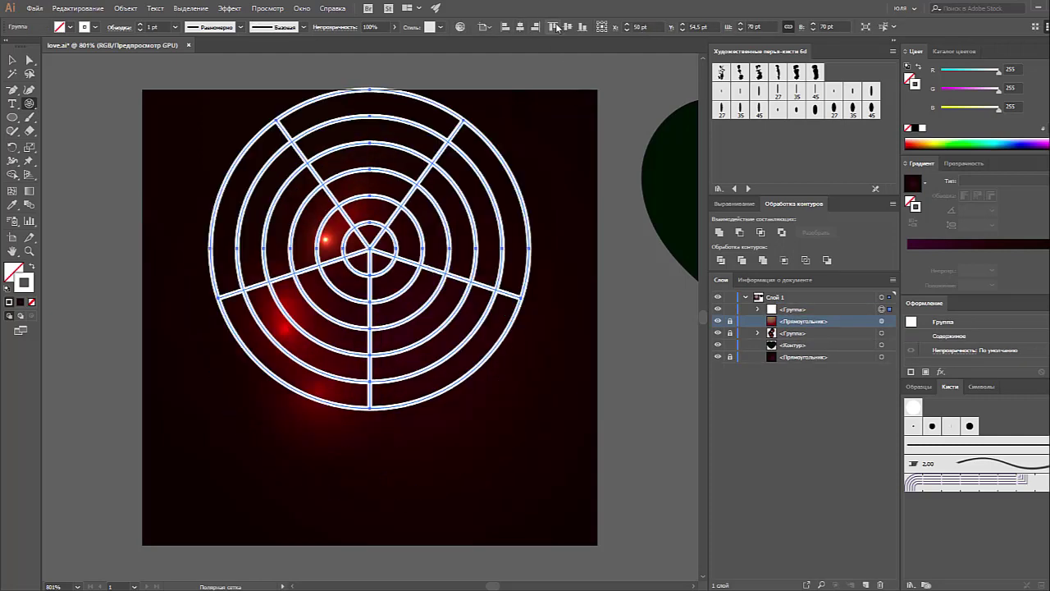
left_click(520, 27)
left_click(913, 406)
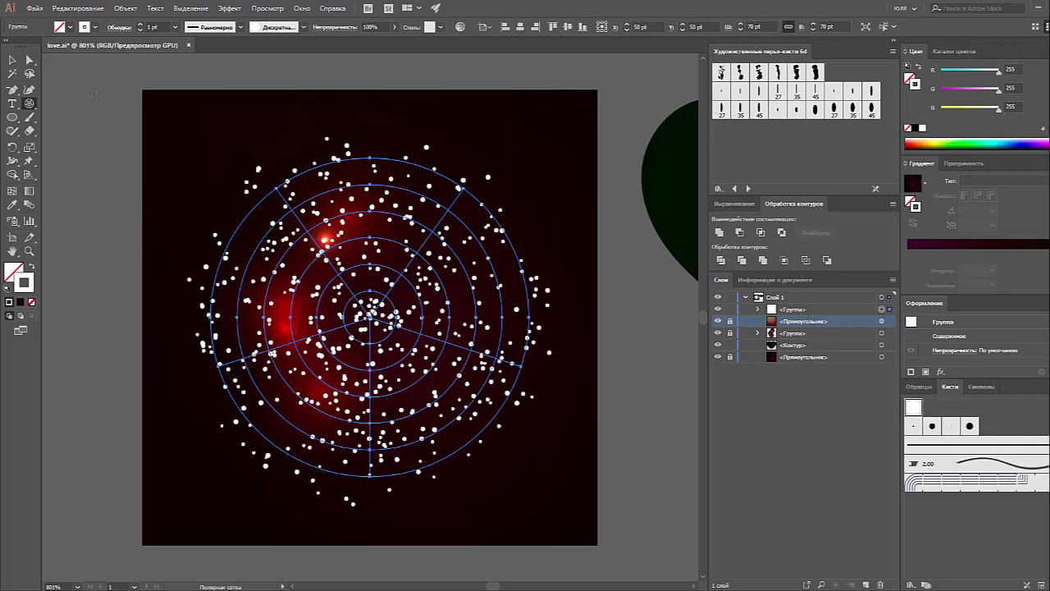
left_click(12, 61)
left_click_drag(370, 156, 375, 145)
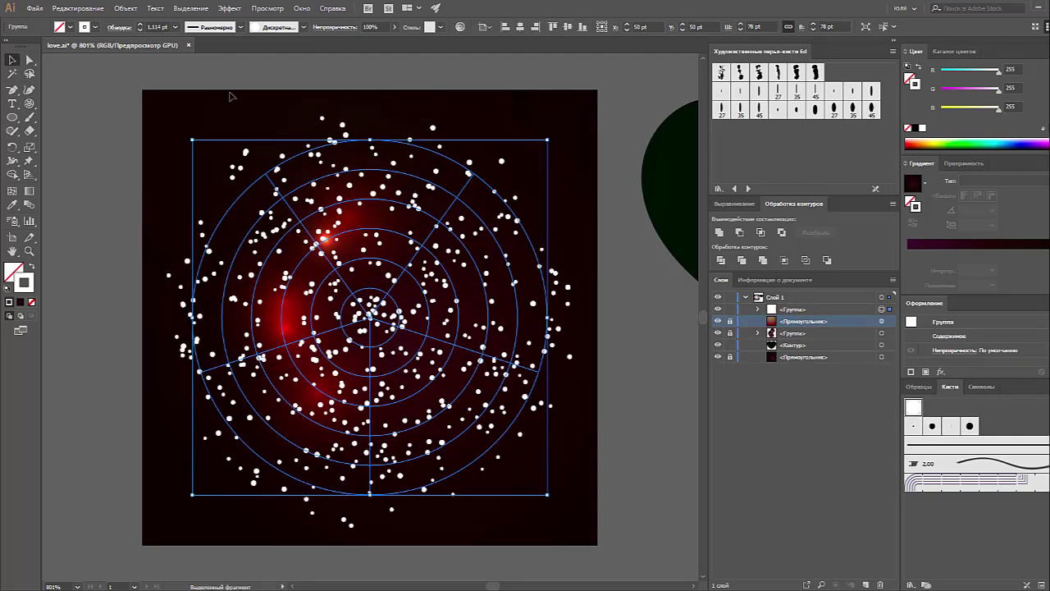
Expand the grid's appearance into separate dots and group all the dots.
left_click(126, 8)
left_click(234, 144)
key("z")
left_click_drag(357, 254, 442, 254)
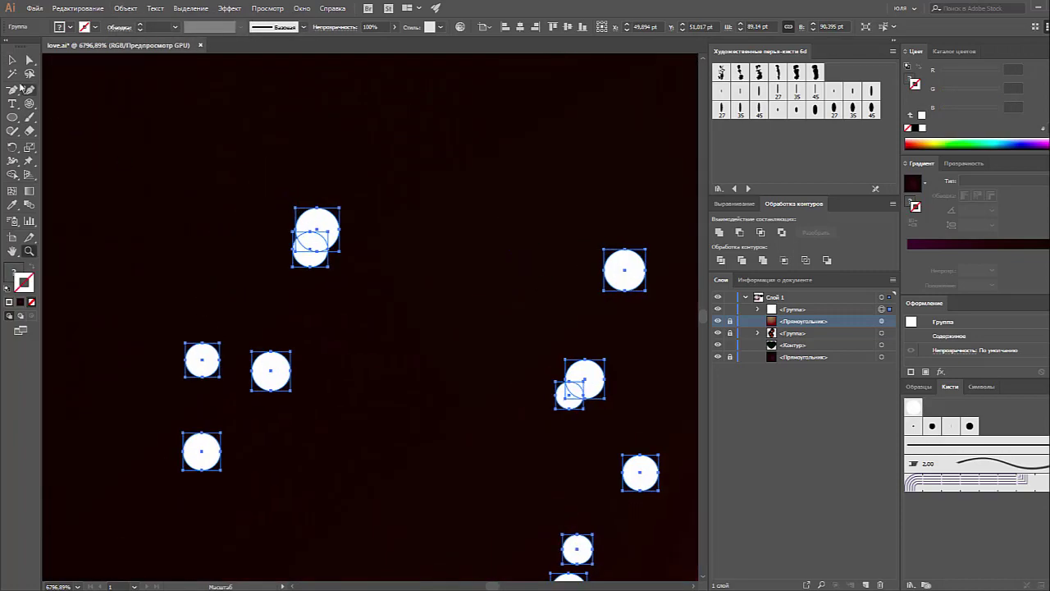
left_click(164, 176)
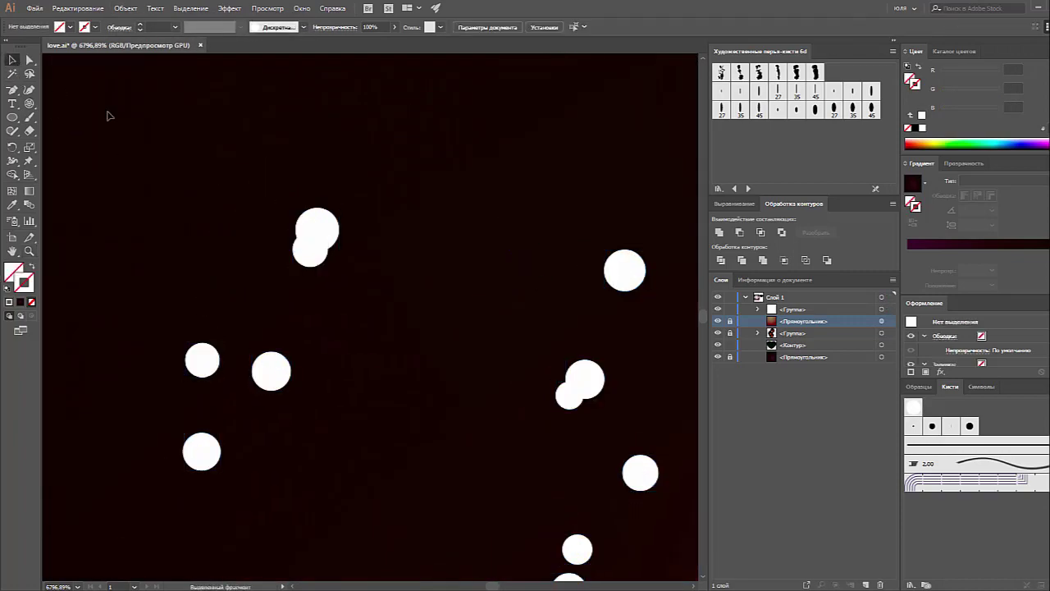
key("ctrl+minus")
key("ctrl+a")
key("ctrl+g")
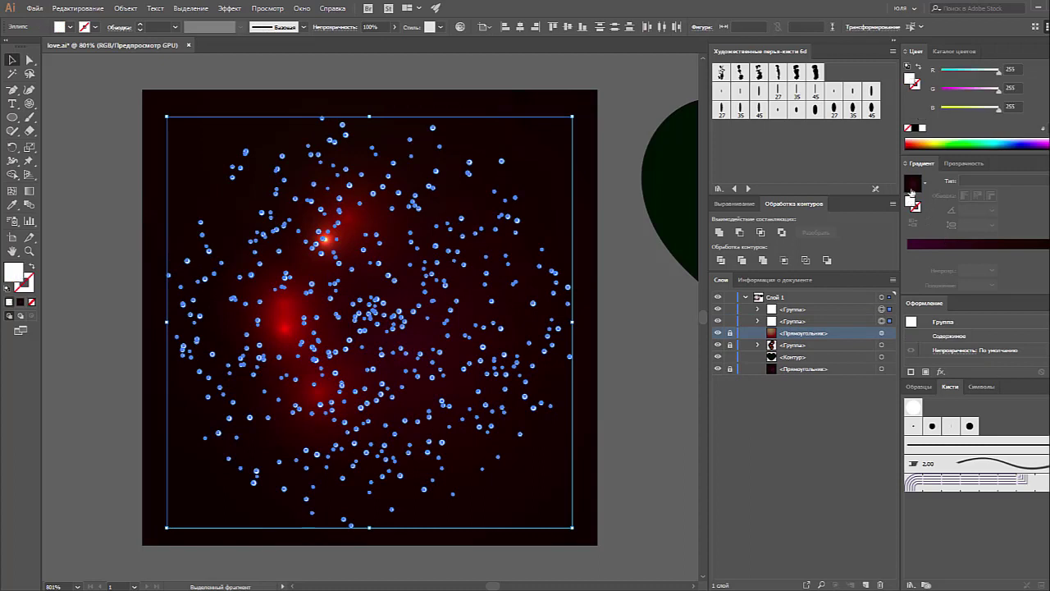
Give the dot group a radial gradient fill and try Color Dodge blending, undoing the last changes.
left_click(911, 189)
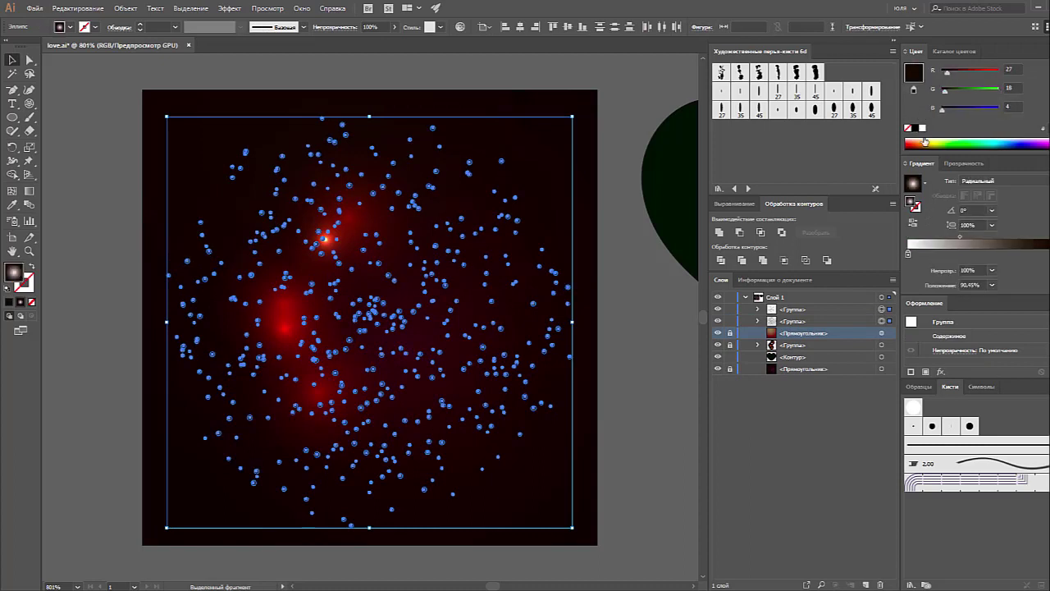
left_click(963, 163)
left_click(939, 180)
left_click(947, 275)
left_click(918, 164)
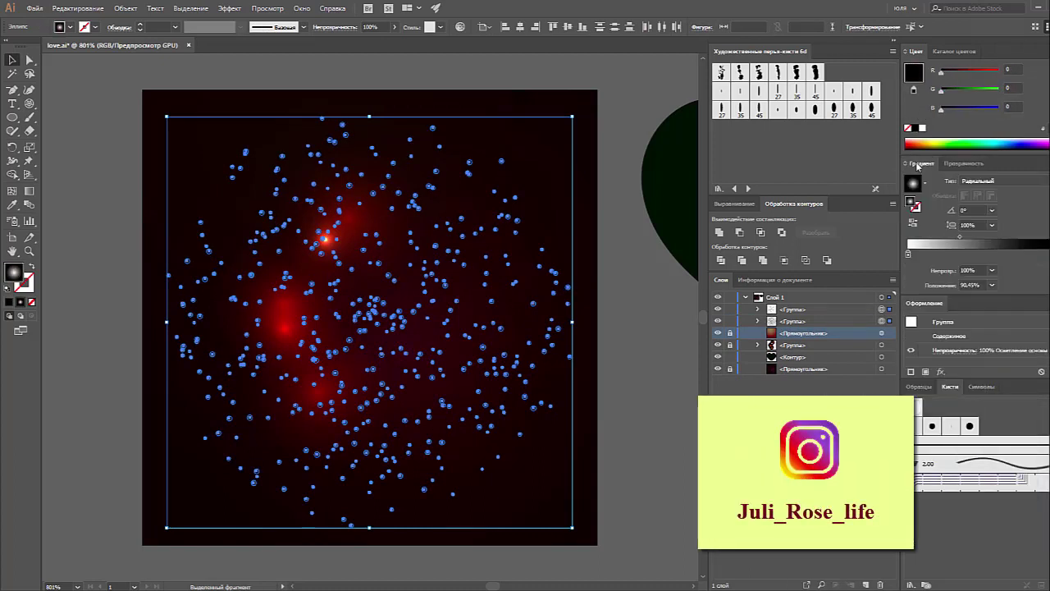
key("ctrl+z")
key("ctrl+z")
key("ctrl+z")
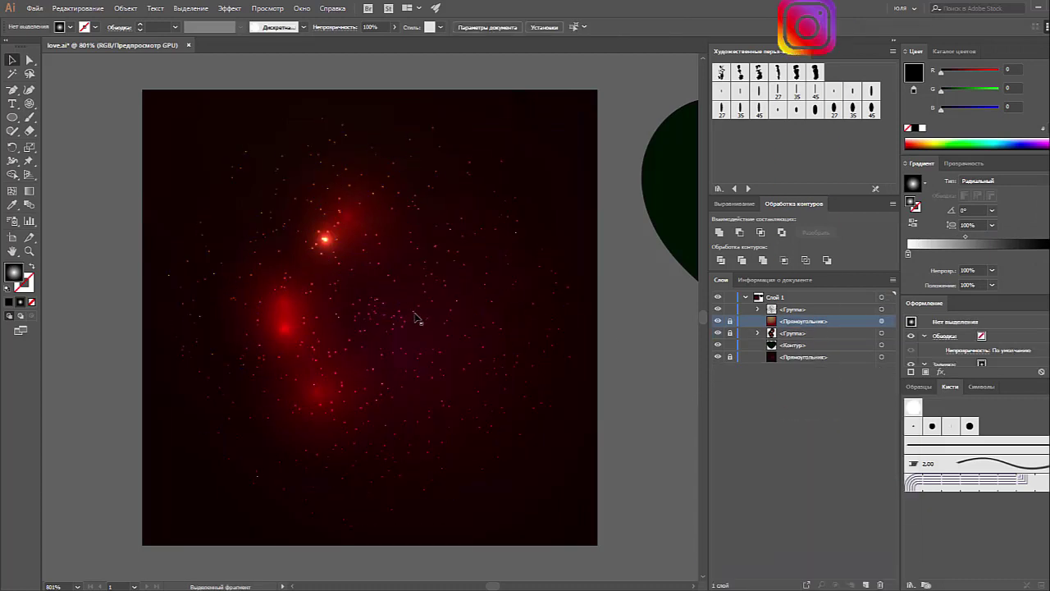
key("ctrl+z")
Draw a spiral across the artboard centre with an orange stroke and a tapered width profile.
left_click(382, 121)
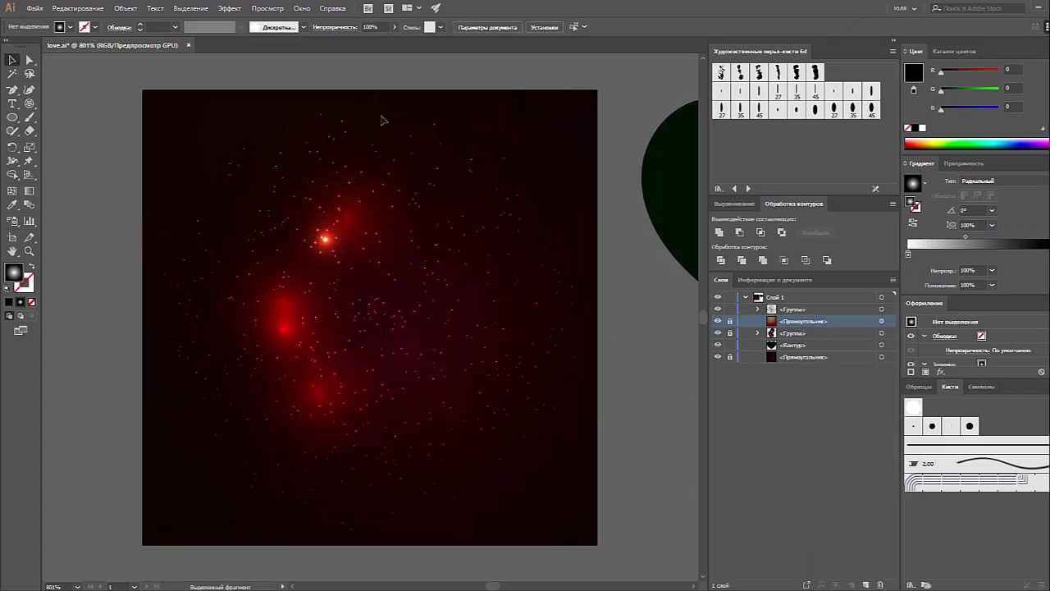
left_click_drag(29, 104, 98, 134)
left_click_drag(364, 336, 518, 321)
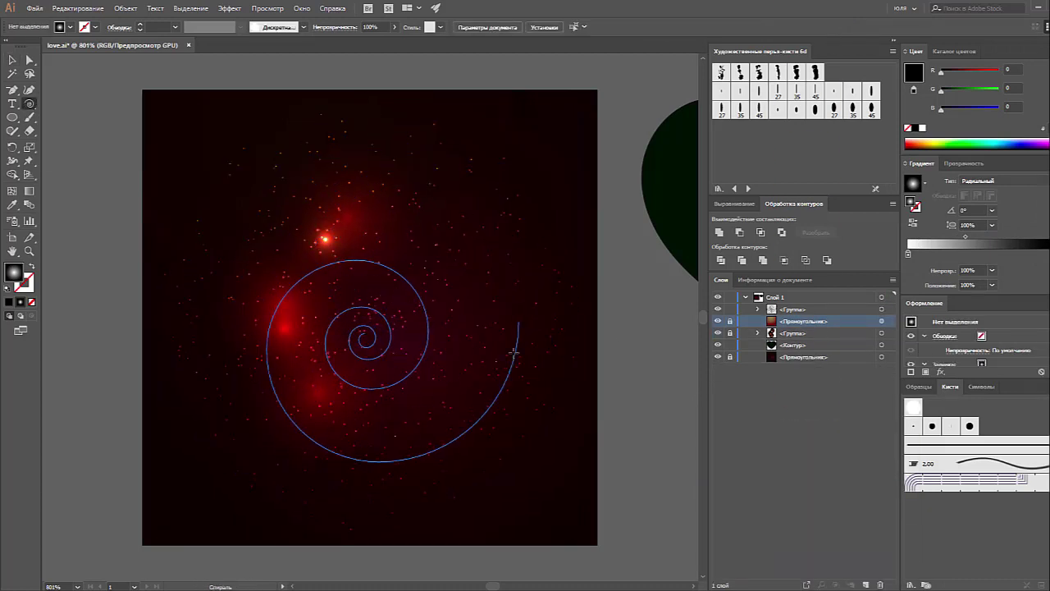
key("comma")
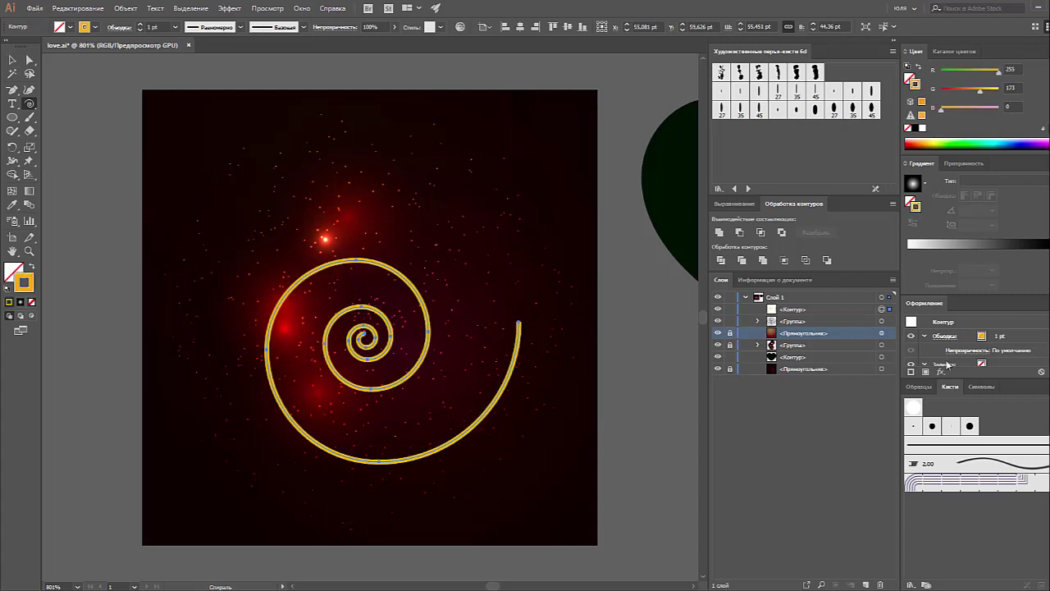
double_click(913, 405)
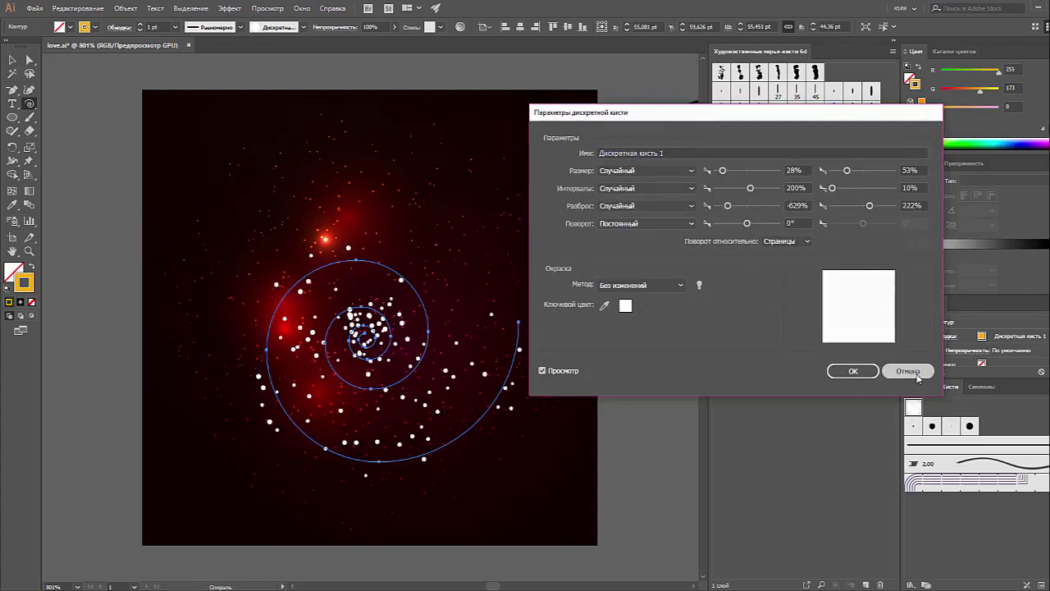
left_click(907, 368)
left_click(302, 27)
left_click(240, 27)
left_click(202, 113)
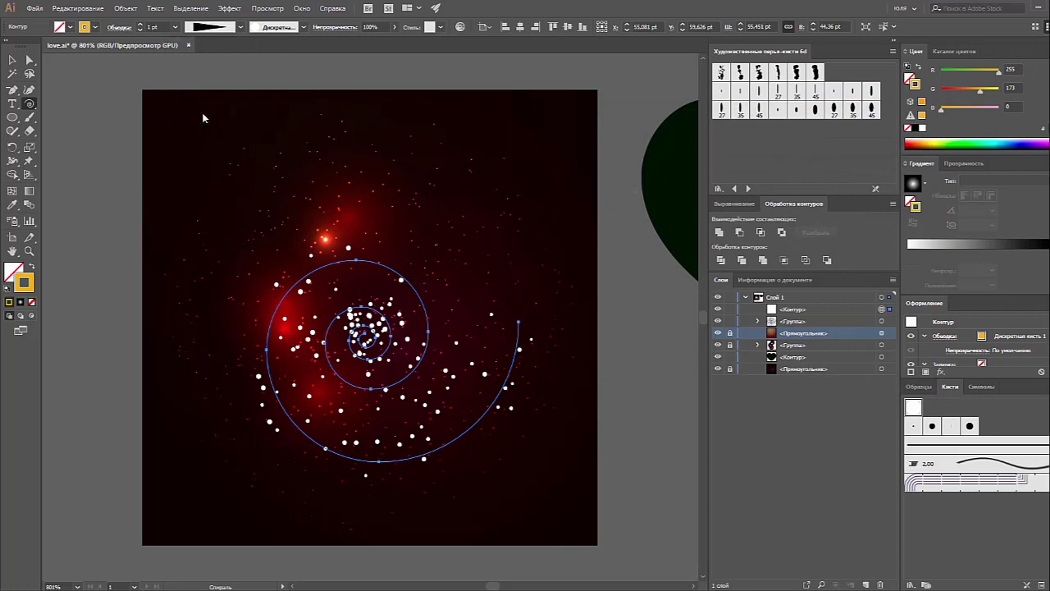
Set the scatter brush to size 21–95%, spacing 42% and scatter 333%.
double_click(912, 407)
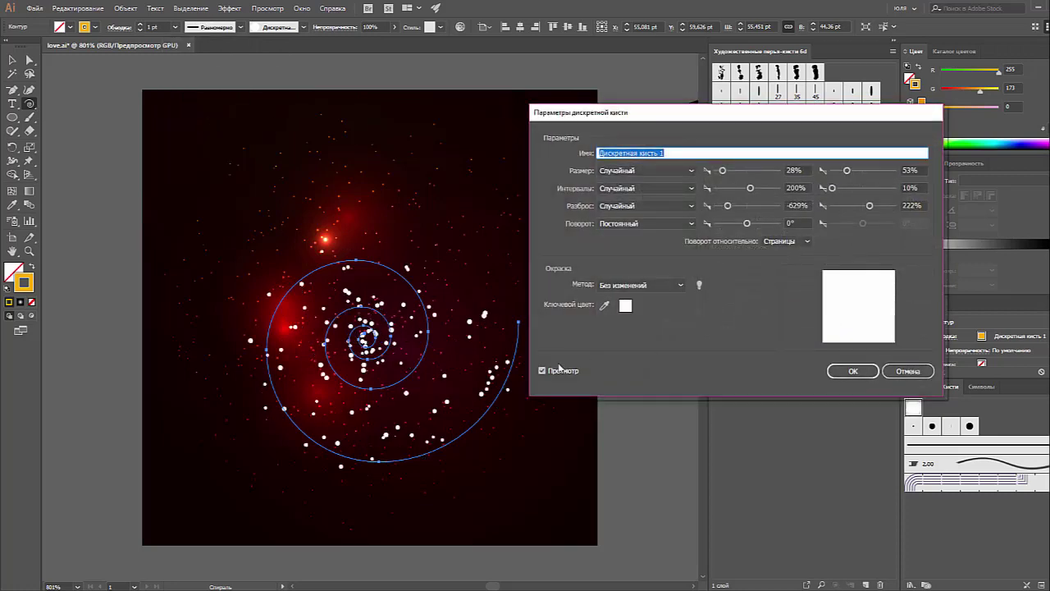
left_click(727, 191)
left_click_drag(726, 187, 748, 188)
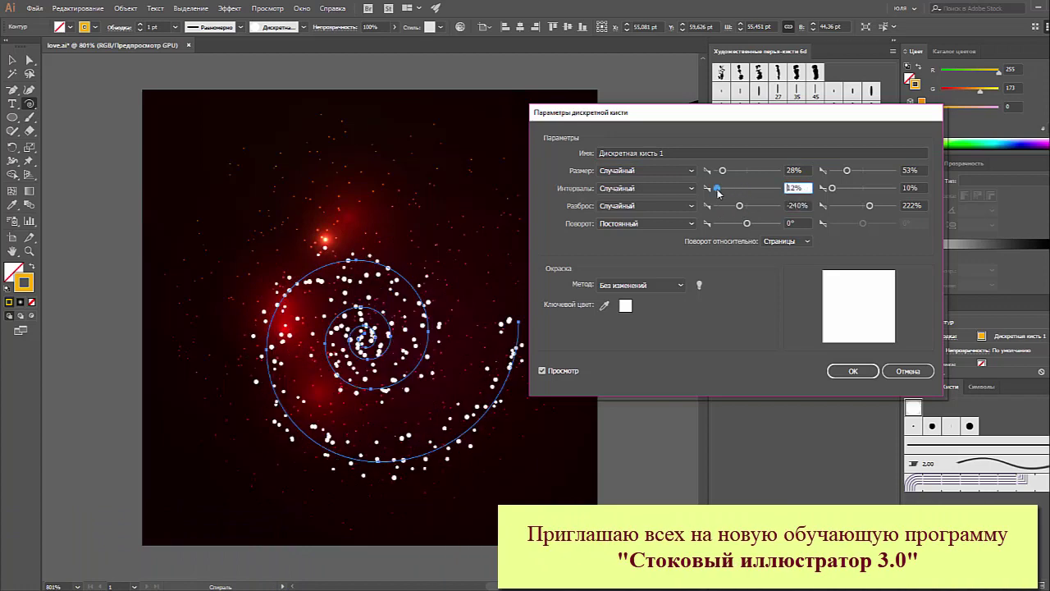
left_click(840, 206)
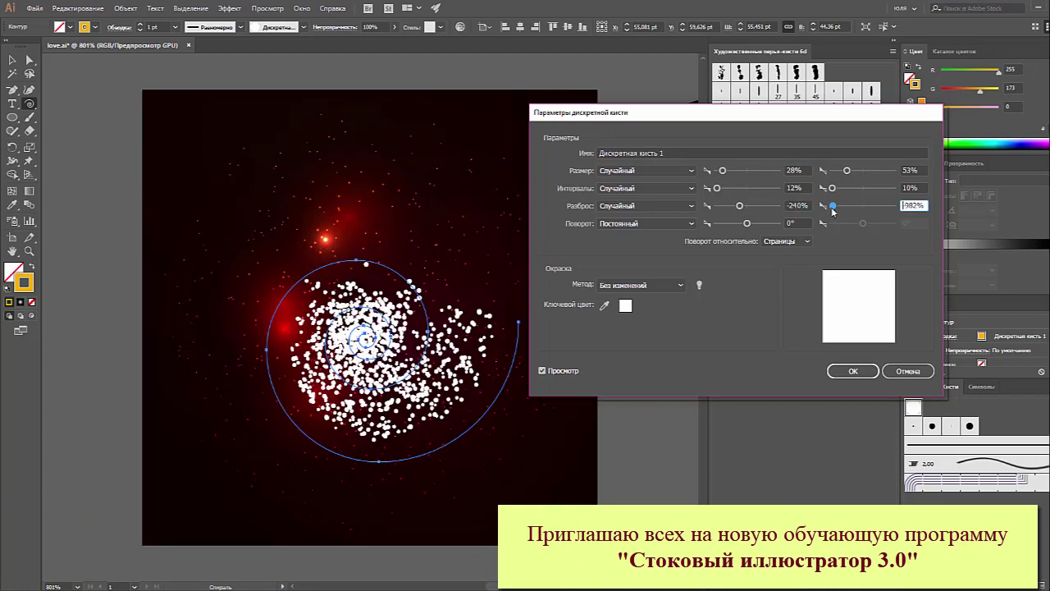
mouse_move(739, 206)
left_mouse_down()
mouse_move(726, 206)
mouse_move(739, 206)
mouse_move(730, 172)
left_mouse_up()
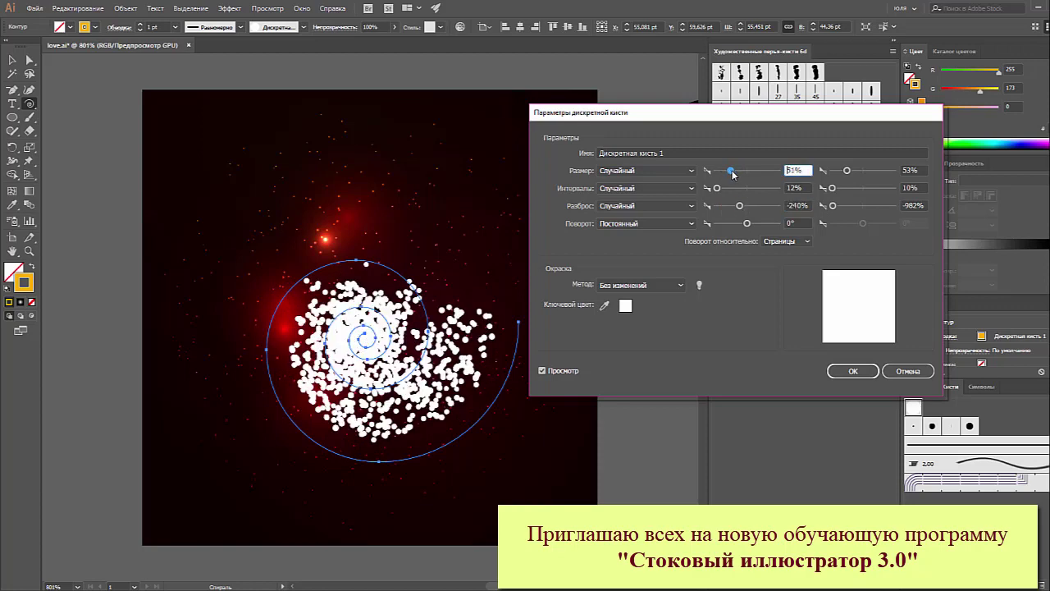
left_click_drag(846, 169, 870, 171)
left_click_drag(730, 171, 720, 170)
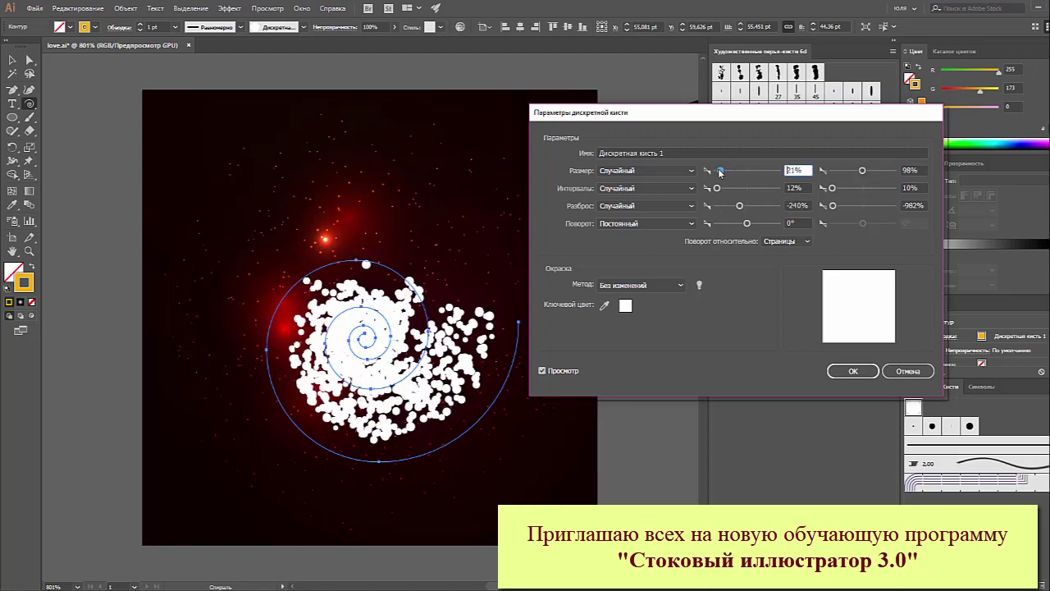
left_click_drag(861, 172, 861, 171)
mouse_move(717, 189)
left_mouse_down()
mouse_move(738, 190)
mouse_move(726, 187)
mouse_move(720, 208)
mouse_move(753, 207)
left_mouse_up()
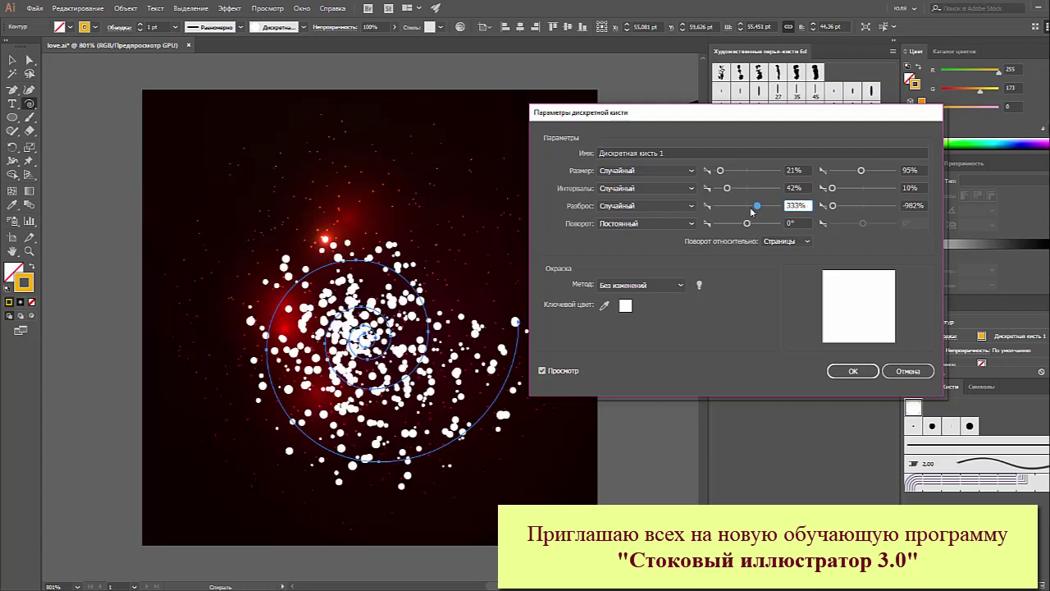
left_click(836, 374)
left_click(516, 318)
left_click(126, 9)
Expand the spiral's dots and Magic Wand-select all the white circles.
left_click(205, 142)
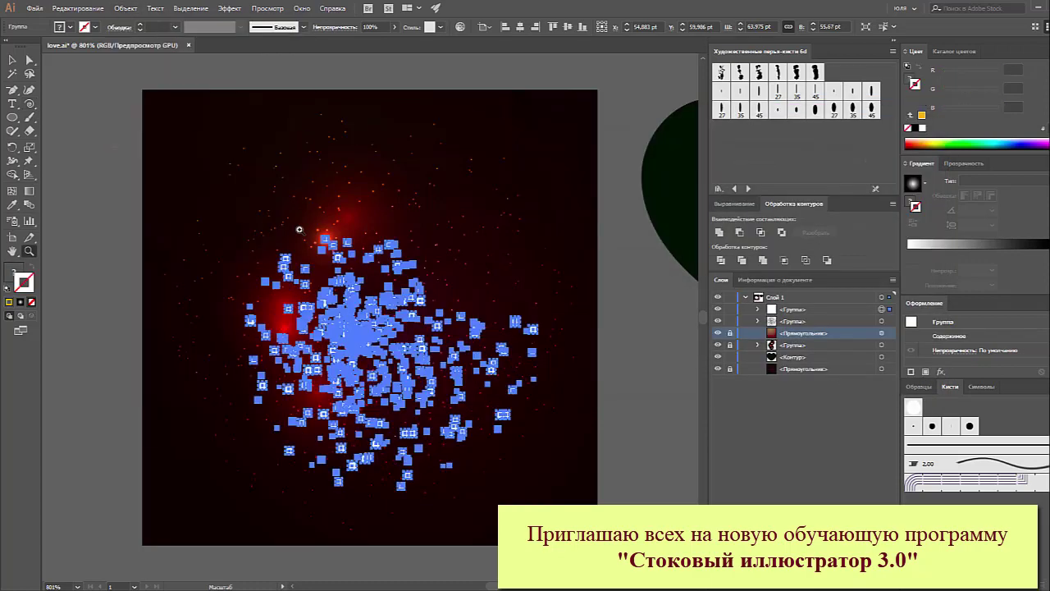
left_click_drag(299, 229, 353, 229)
left_click(396, 267)
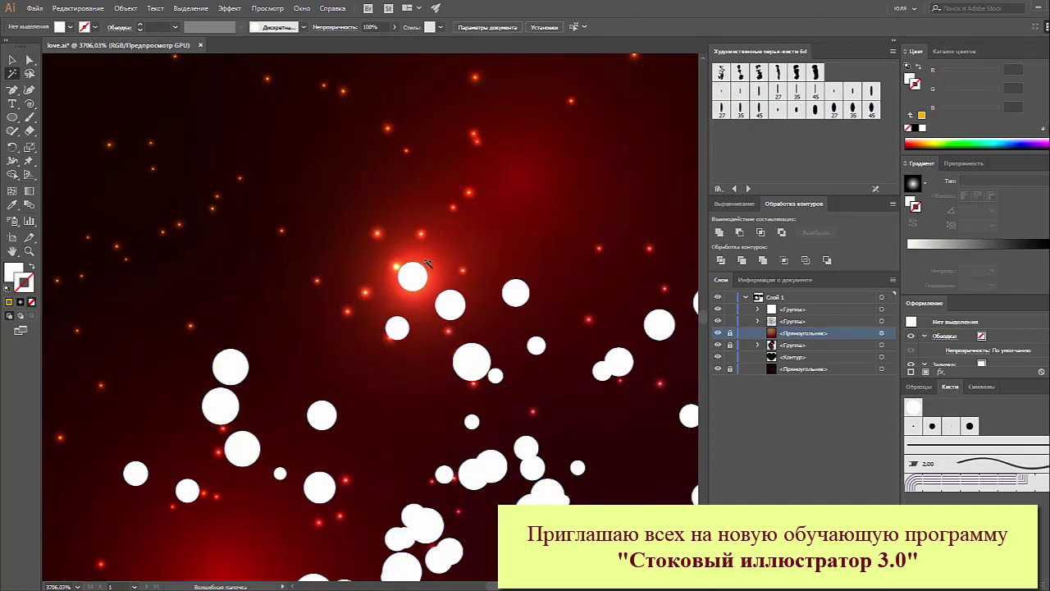
left_click(413, 277)
key("v")
key("ctrl+a")
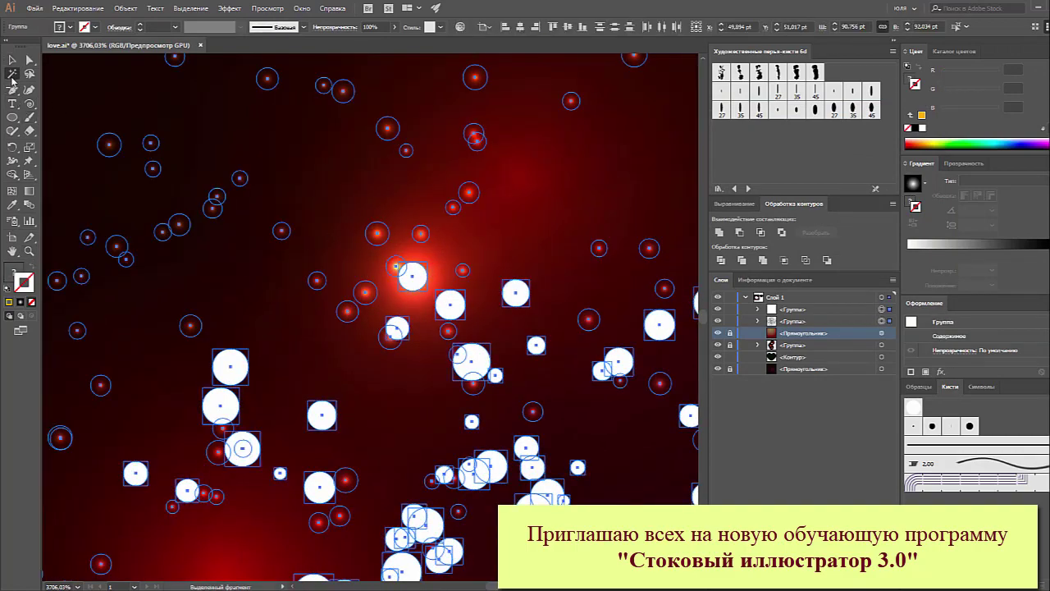
left_click(12, 73)
left_click(281, 232)
scroll(140, 99, "down", 5)
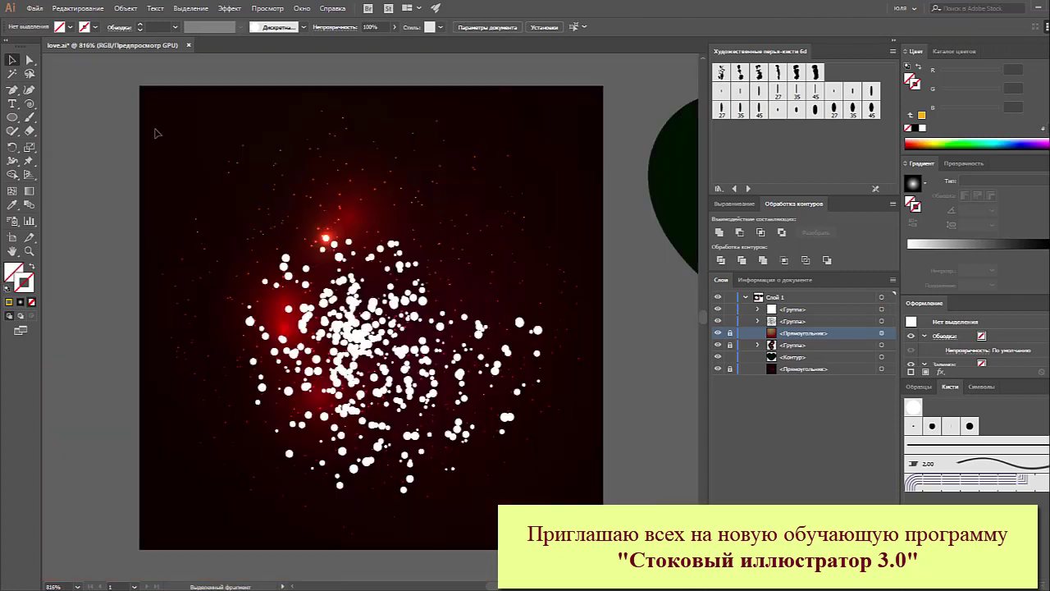
left_click(353, 328)
Fill the star circles with the radial gradient and a glowing blend mode.
key("ctrl+shift+g")
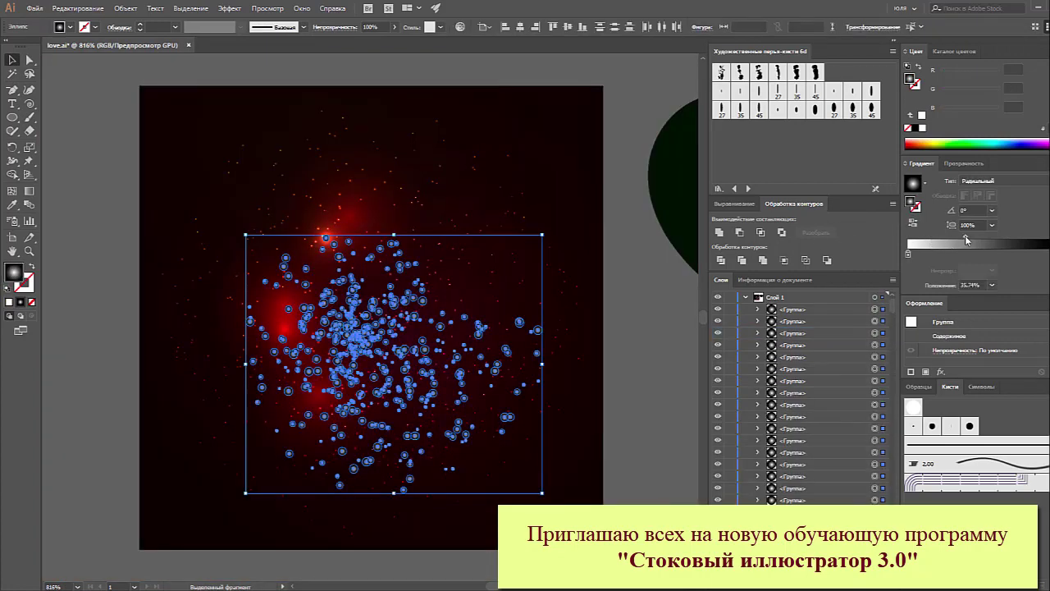
left_click(961, 163)
left_click(927, 264)
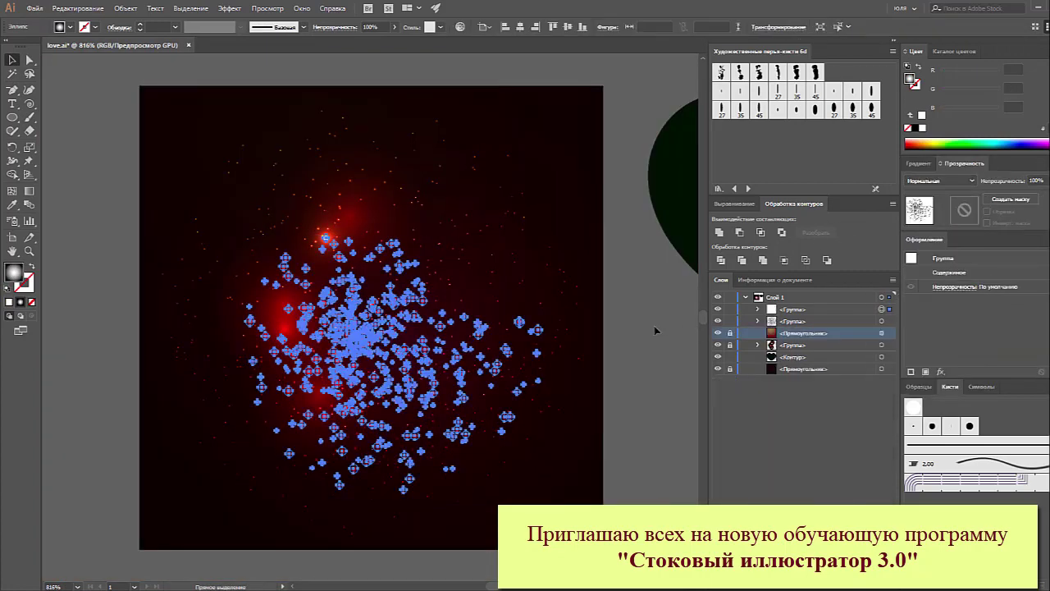
left_click(97, 151)
Draw a radial-gradient circle with the Ellipse tool and set it to Color Dodge blending.
left_click(13, 117)
left_click(79, 145)
left_click_drag(79, 146, 234, 297)
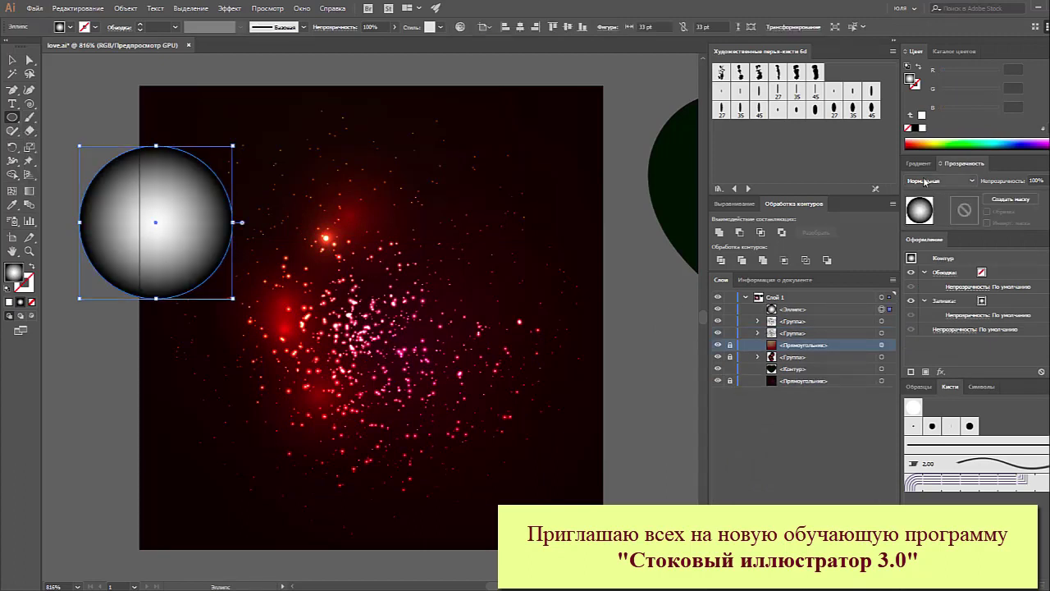
left_click(939, 179)
left_click(927, 279)
Move the glowing circle to the cluster centre and enlarge it to about 37 pt.
left_click(13, 60)
left_click_drag(196, 207, 399, 315)
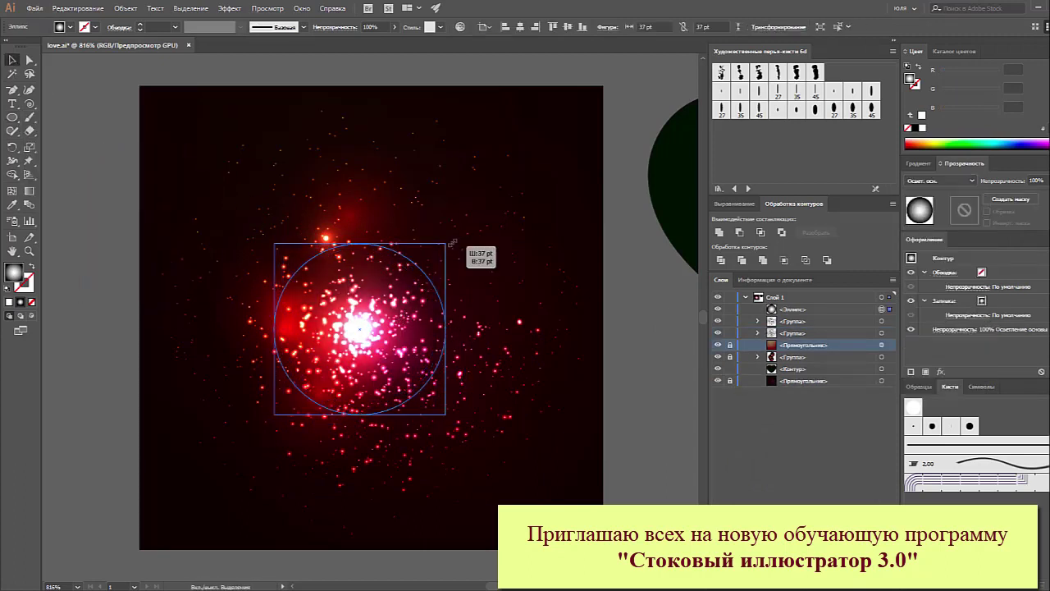
left_click_drag(435, 253, 474, 235)
left_click(638, 343)
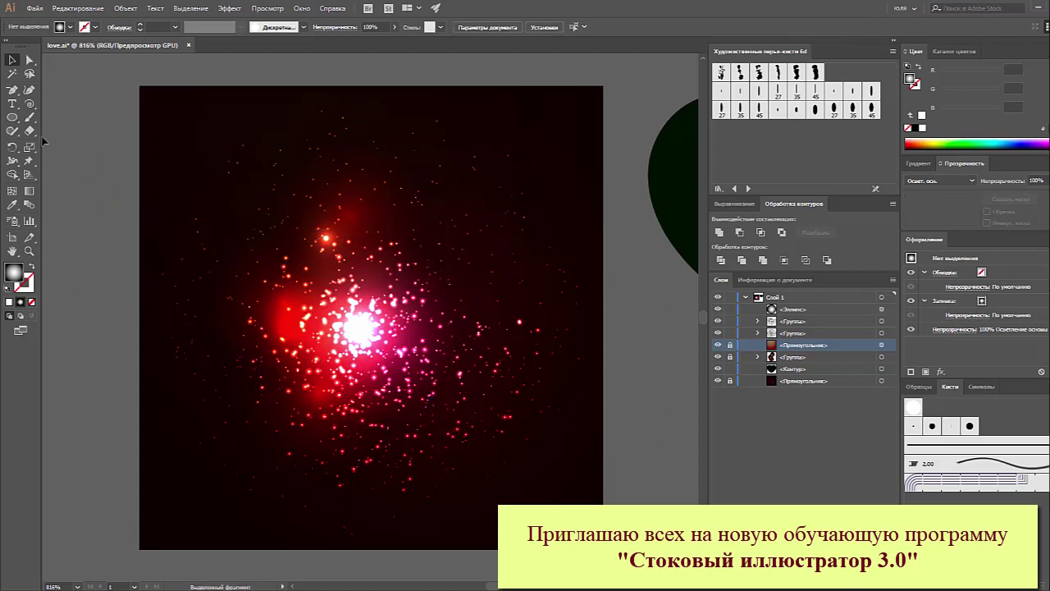
left_click_drag(28, 105, 66, 130)
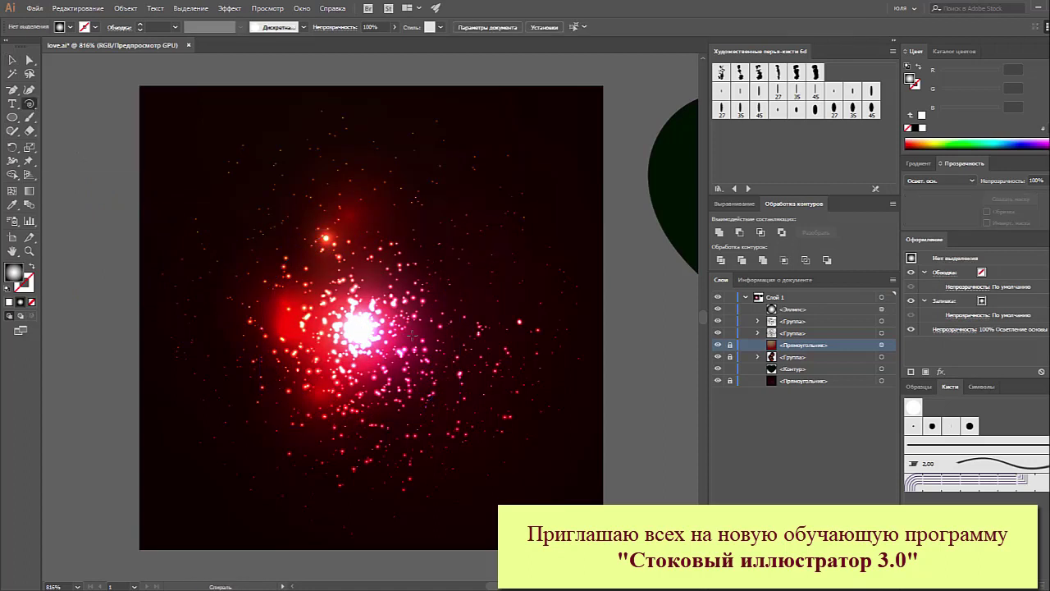
Draw a large spiral around the core and apply the white dot scatter brush.
left_click_drag(443, 369, 537, 491)
key("v")
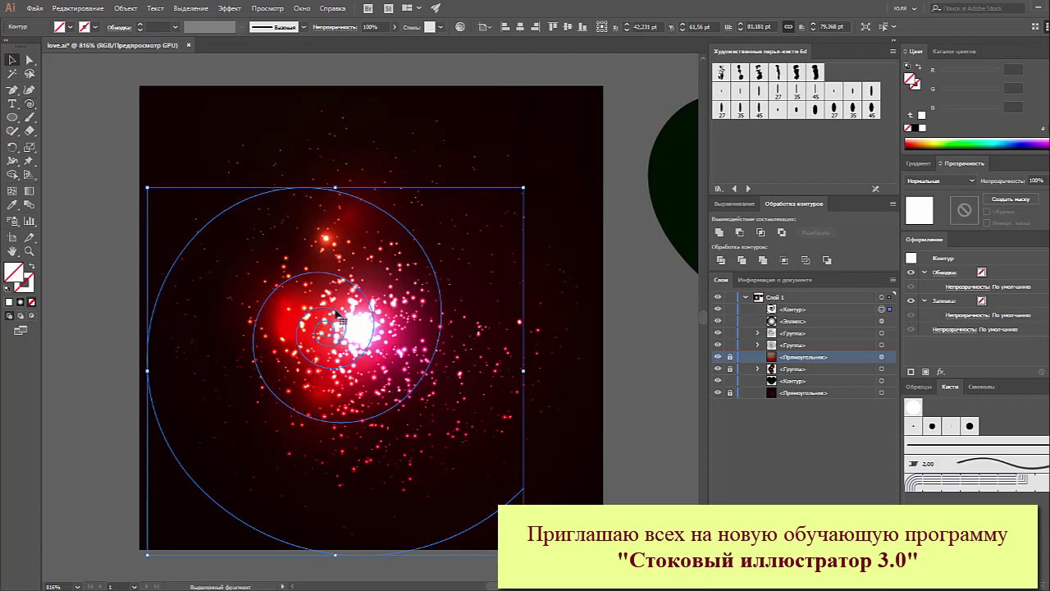
key("Right")
key("Right")
key("Right")
left_click(913, 408)
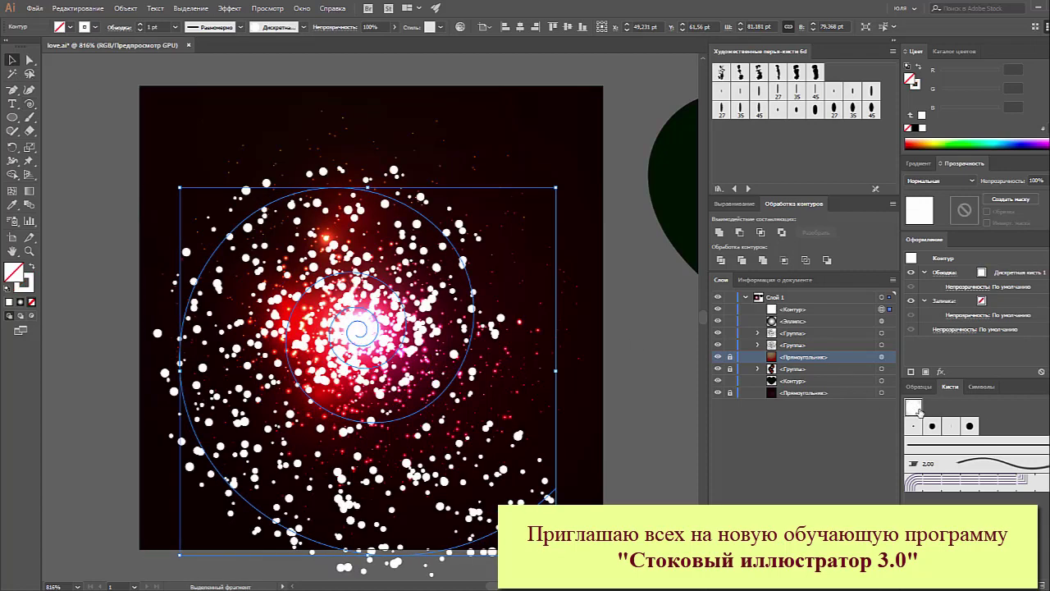
Set the brush spacing to 93%, apply it to the stroke and expand into separate dots.
double_click(913, 408)
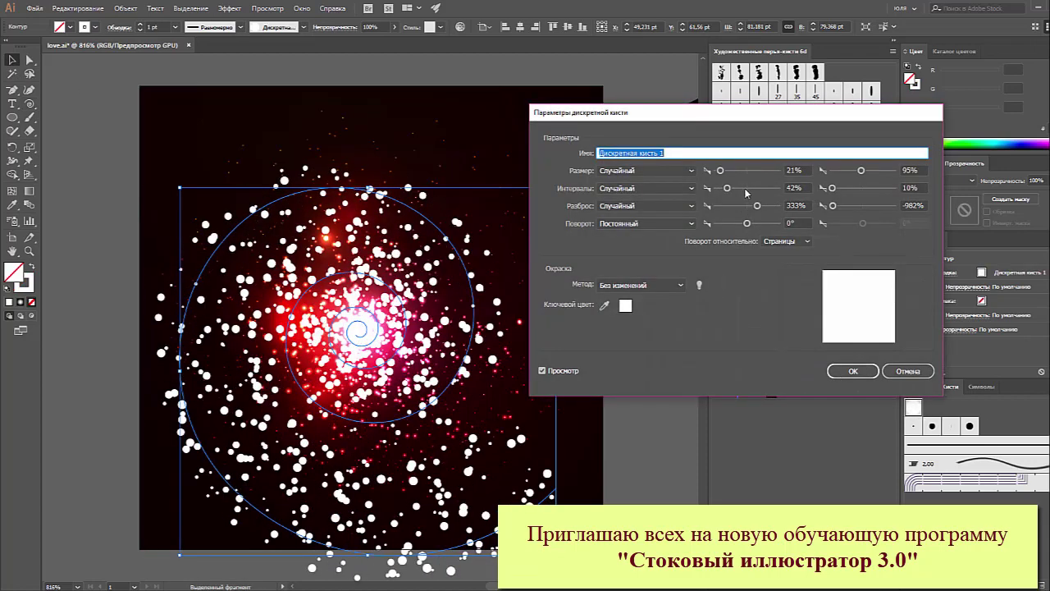
mouse_move(726, 188)
left_mouse_down()
mouse_move(744, 188)
mouse_move(733, 206)
mouse_move(736, 172)
left_mouse_up()
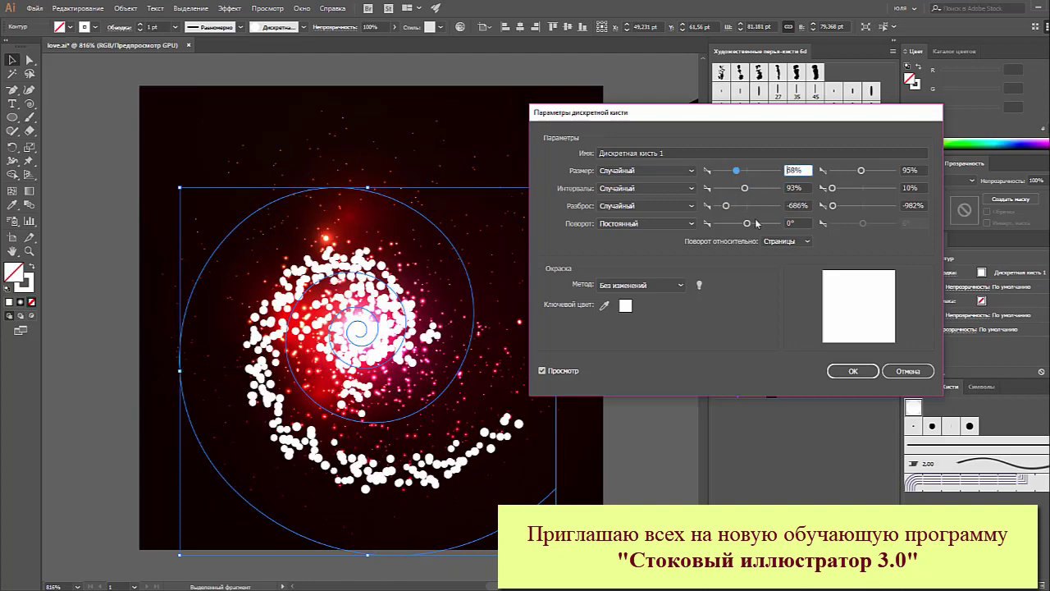
left_click(853, 371)
left_click(516, 316)
left_click(126, 9)
left_click(146, 142)
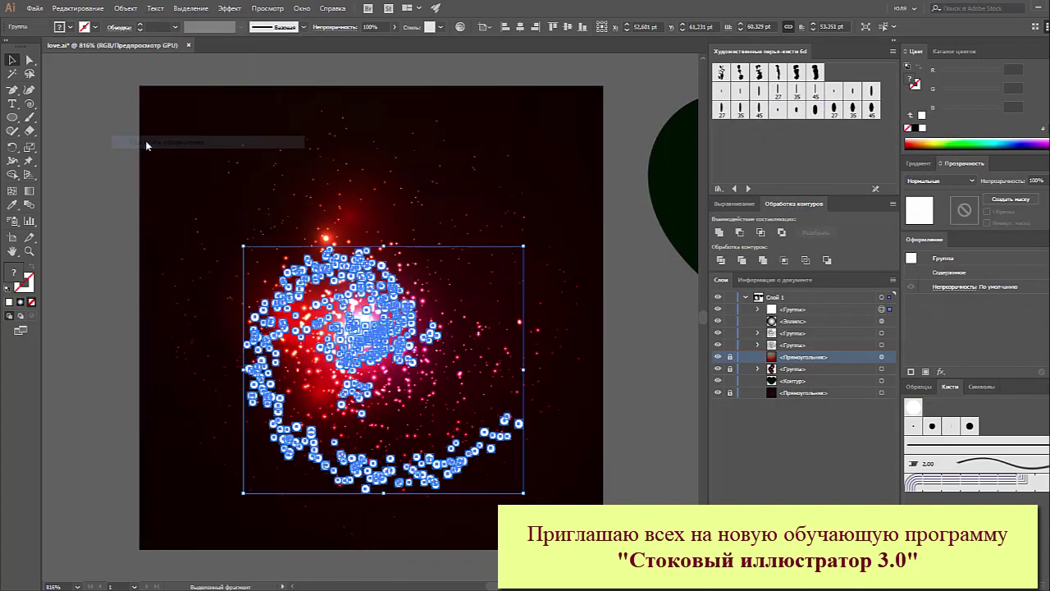
key("z")
left_click(254, 254)
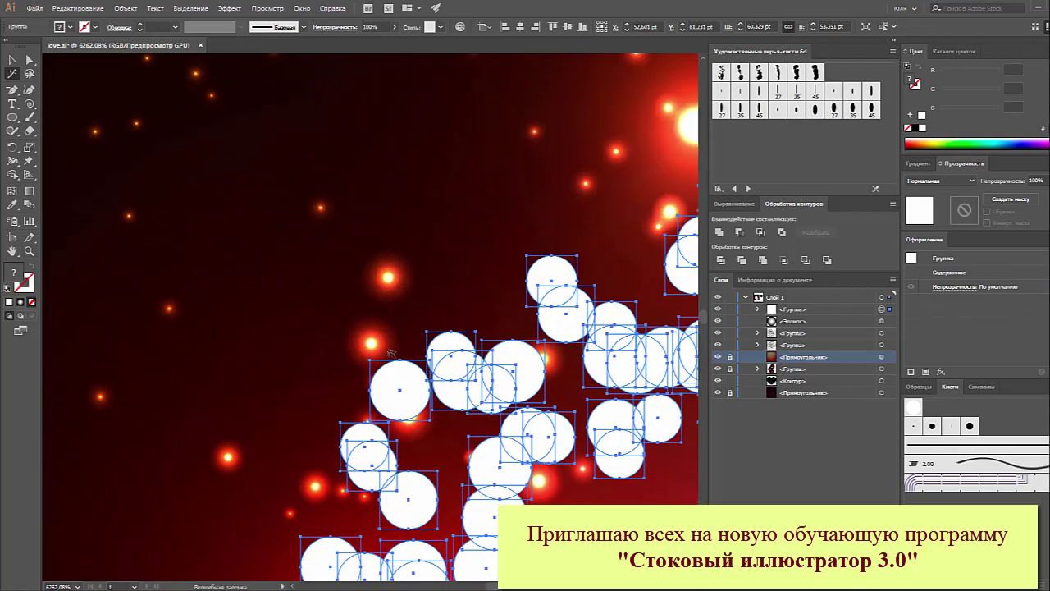
Select all the spiral's white dots with the whole galaxy in view.
left_click(351, 436)
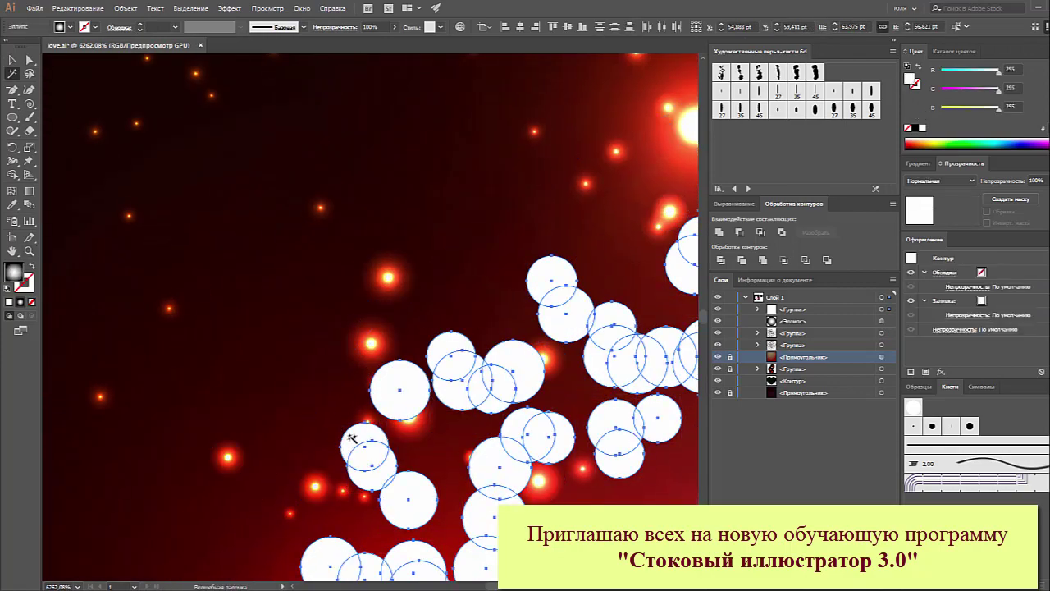
key("ctrl+shift+a")
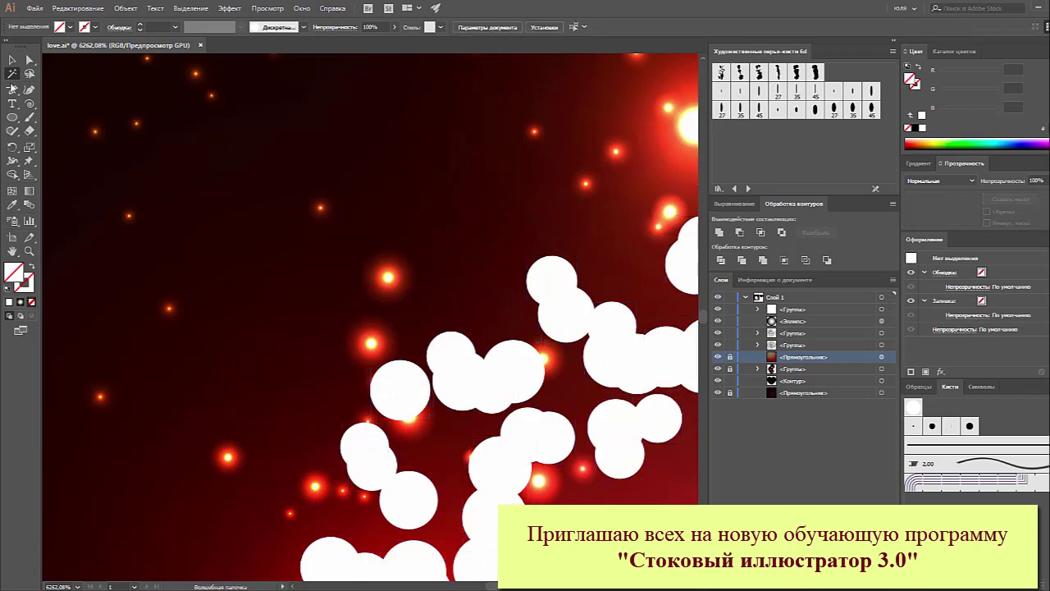
key("ctrl+0")
key("ctrl+a")
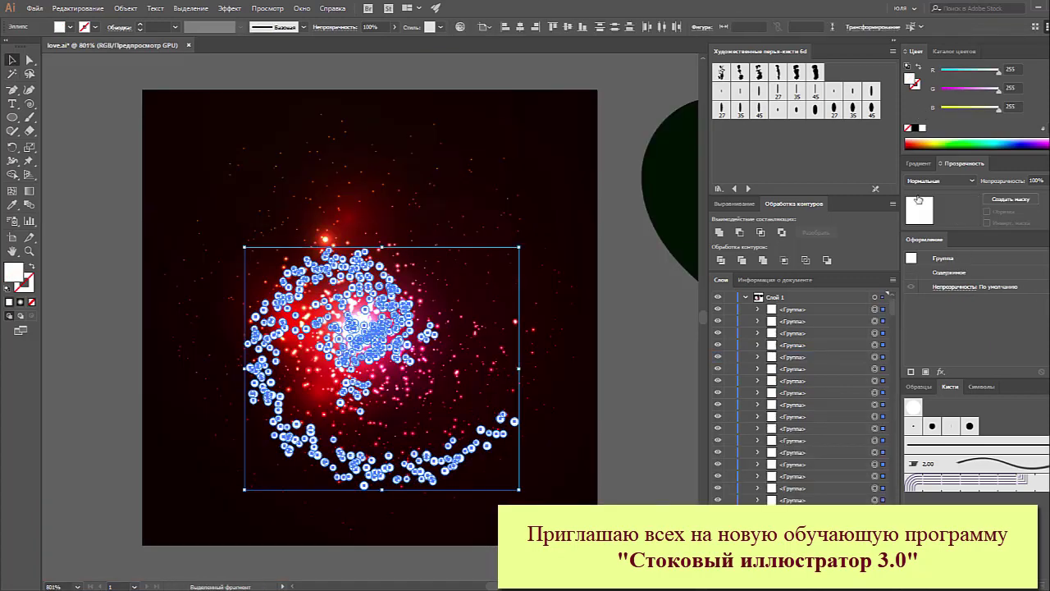
Fill the spiral dots with the radial gradient and Color Dodge blending.
left_click(920, 163)
left_click(932, 241)
left_click(964, 163)
left_click(939, 180)
left_click(943, 275)
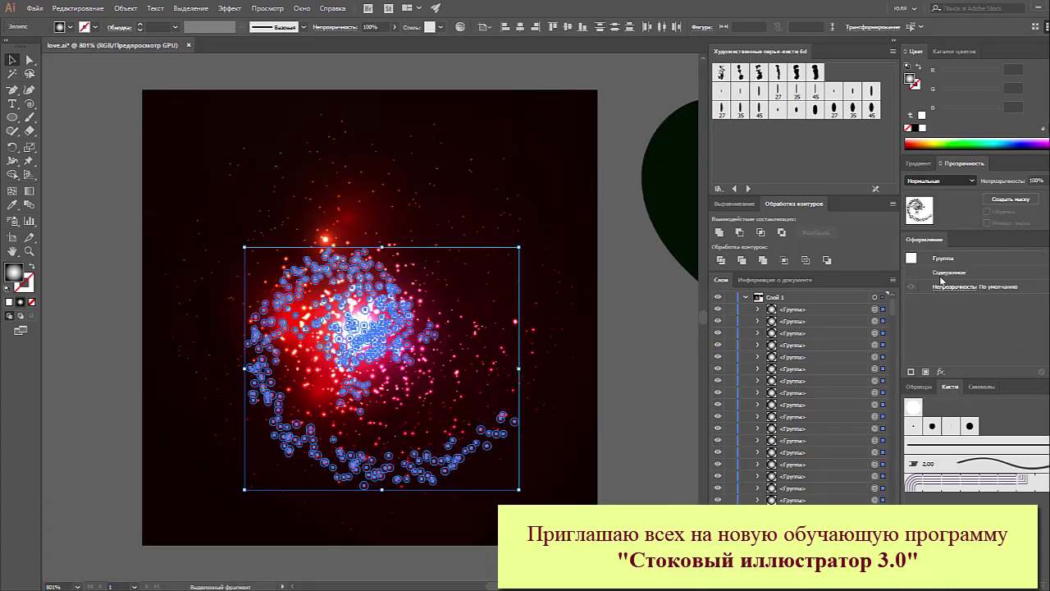
left_click(640, 364)
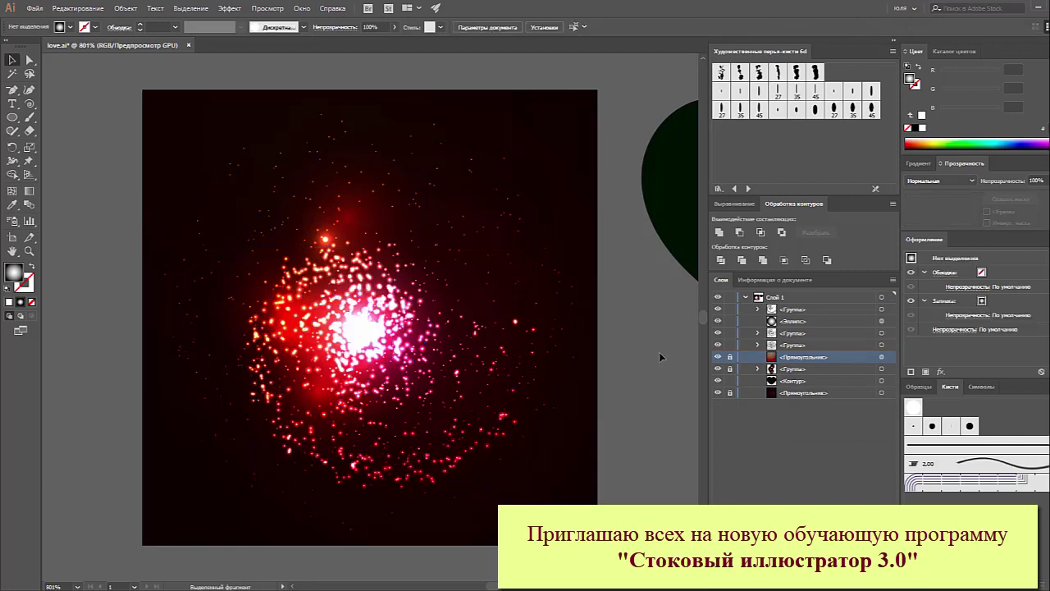
left_click(516, 425)
left_click(668, 307)
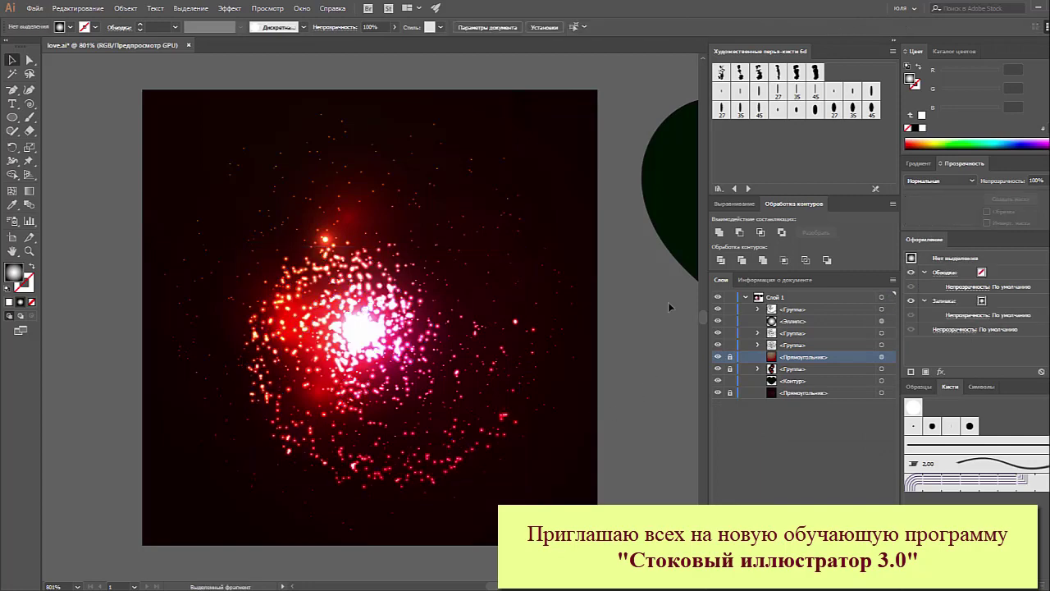
Draw a larger spiral around the galaxy, nudge it up-right and apply the white dot scatter brush.
left_click_drag(362, 334, 196, 575)
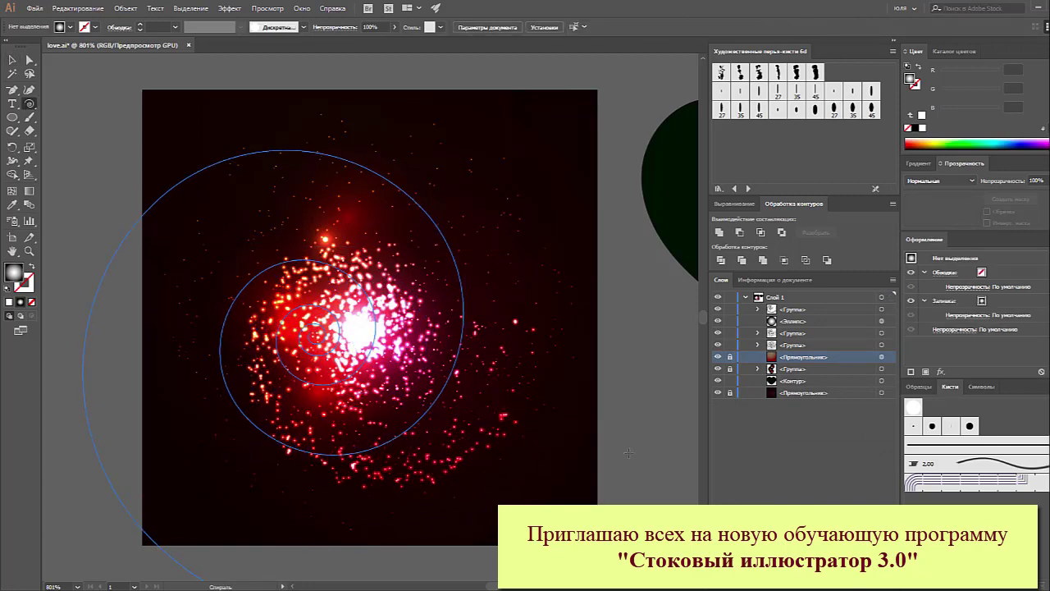
left_click(13, 60)
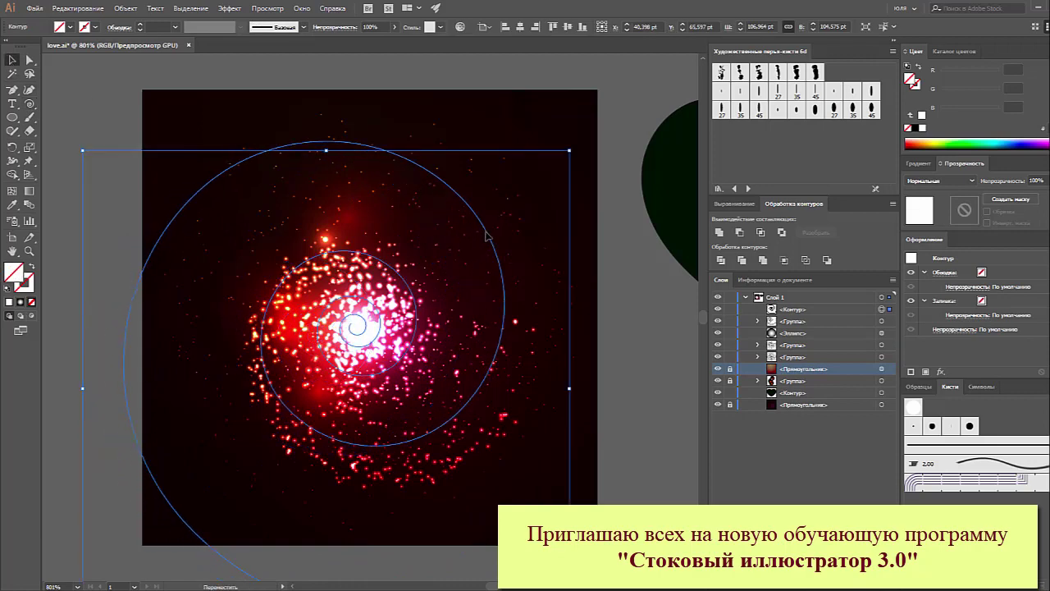
left_click_drag(449, 248, 490, 238)
left_click(914, 407)
left_click(915, 407)
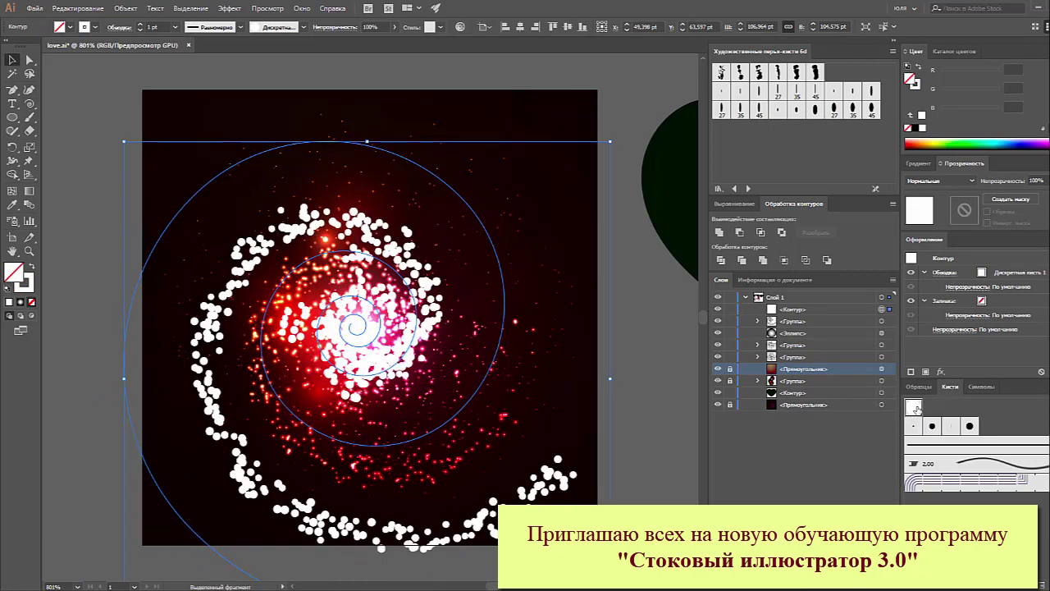
Set the scatter brush to size 99%, spacing 53% and scatter −593%, applied to existing strokes.
double_click(914, 406)
left_click_drag(752, 206, 717, 206)
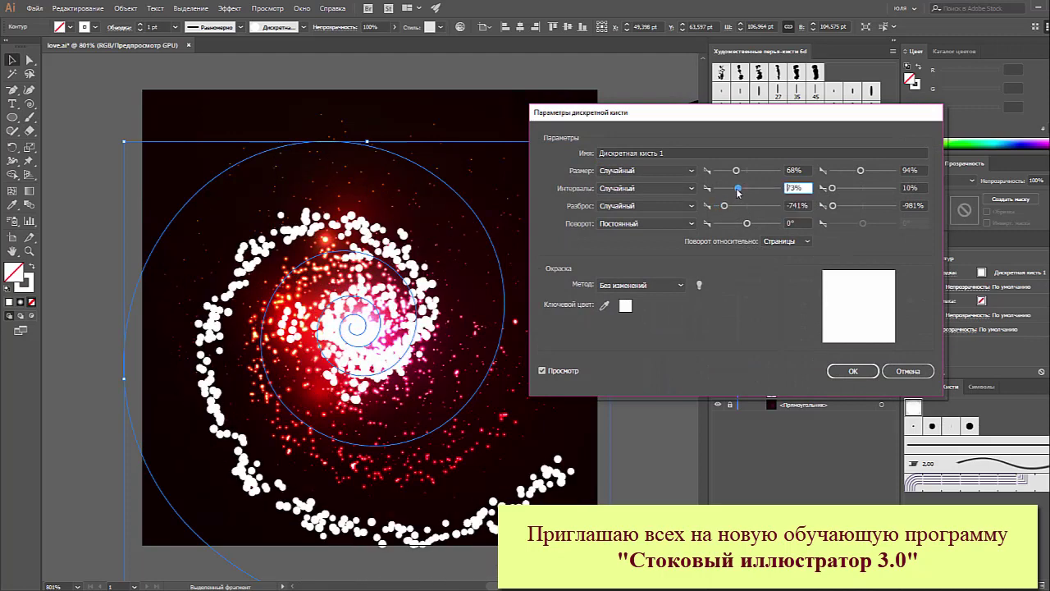
mouse_move(737, 189)
left_mouse_down()
mouse_move(725, 171)
mouse_move(747, 171)
left_mouse_up()
left_click_drag(723, 206, 728, 206)
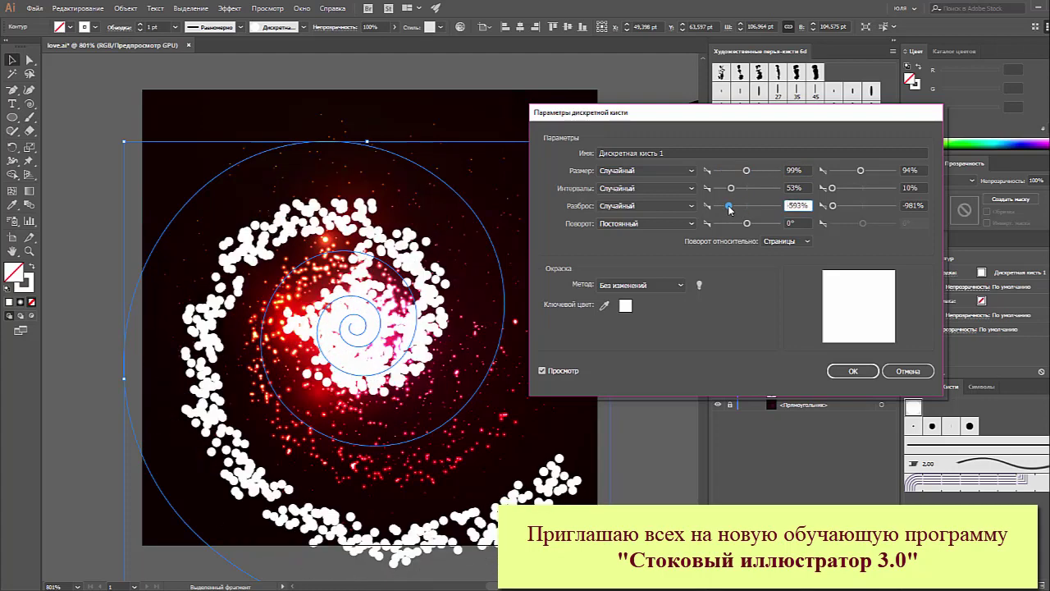
left_click(849, 371)
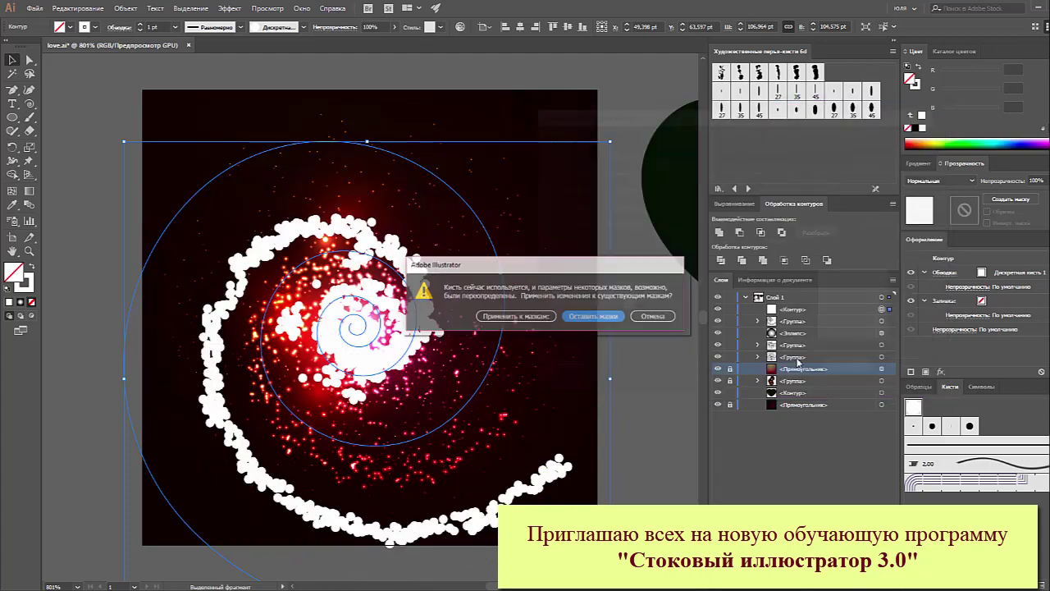
left_click(502, 312)
left_click(126, 9)
Expand the spiral into dots and set all matching white dots to Color Dodge blending.
left_click(166, 141)
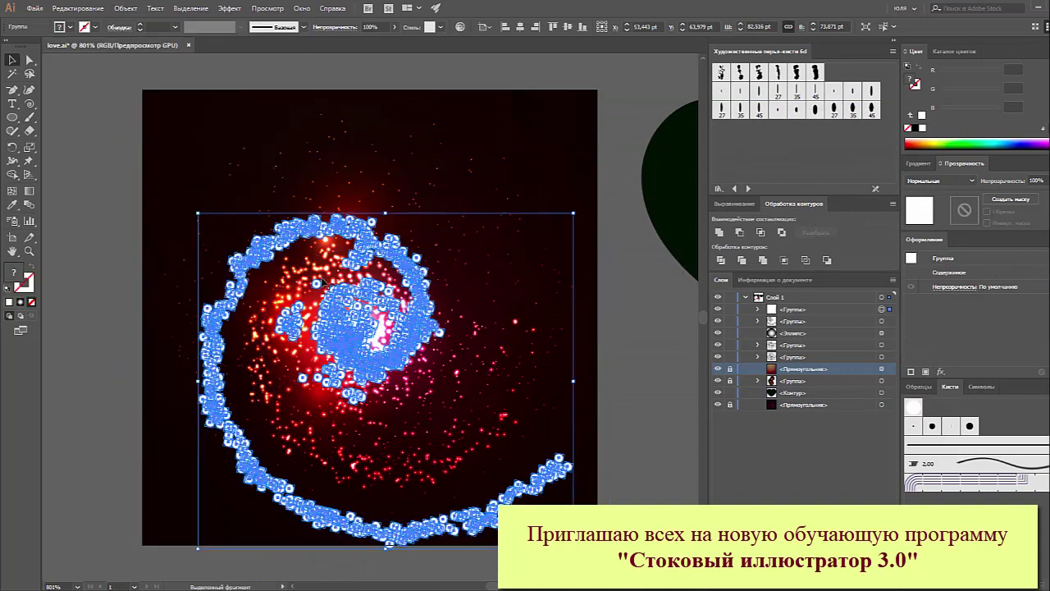
key("z")
left_click(594, 357)
left_click(13, 73)
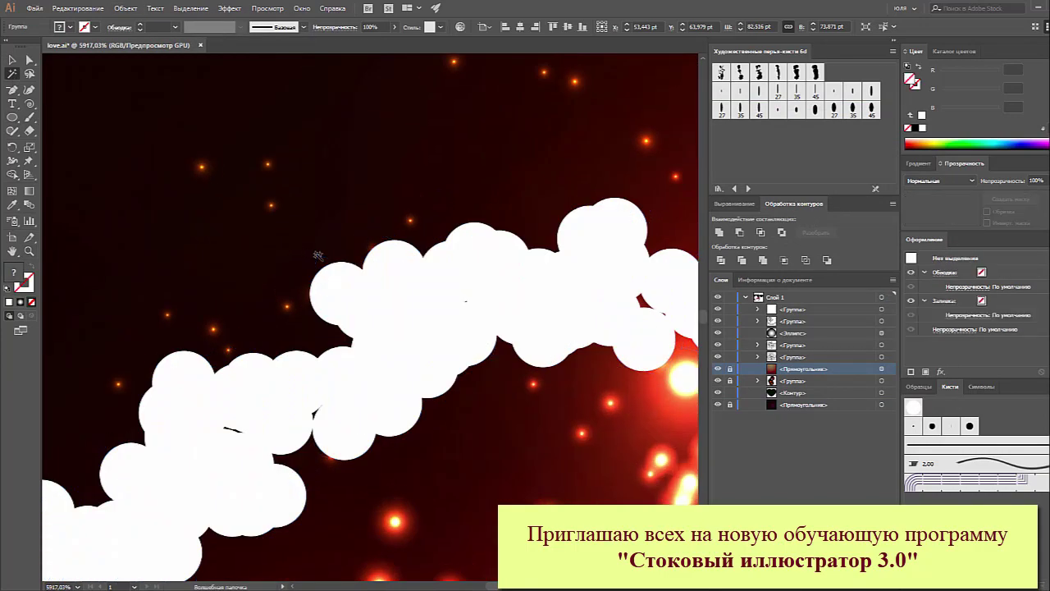
key("ctrl+0")
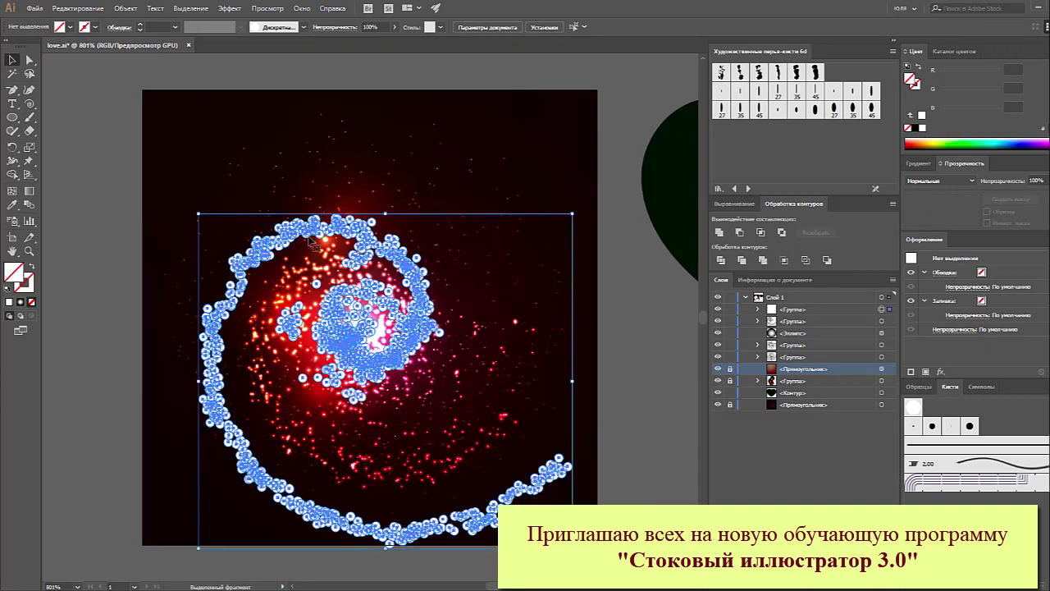
left_click(917, 163)
left_click(964, 163)
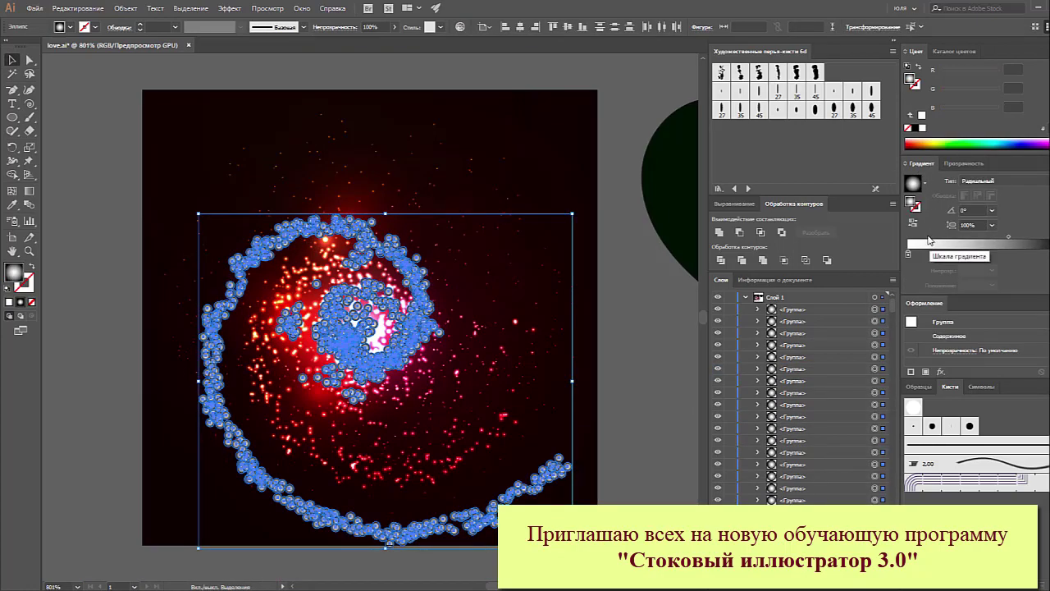
left_click(939, 180)
left_click(943, 291)
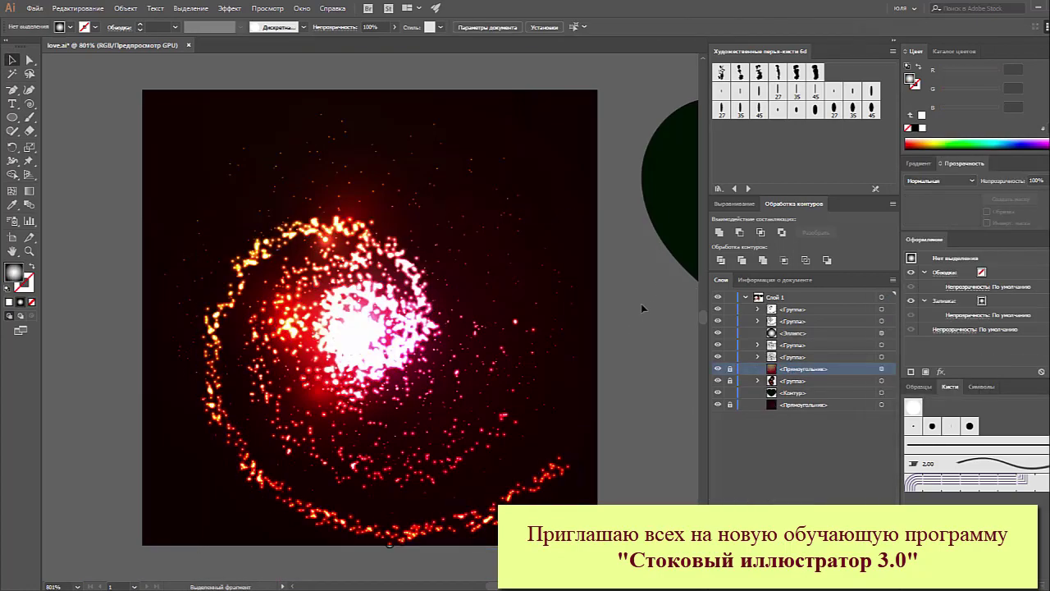
Enlarge the glowing dot spiral and shift it down-left.
left_click(613, 338)
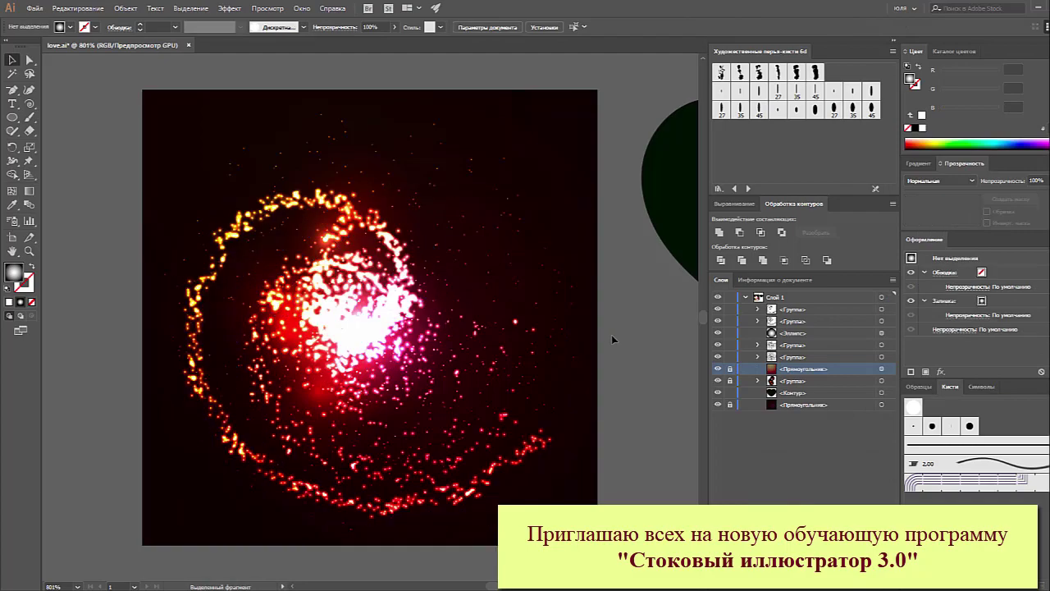
left_click(515, 322)
left_click_drag(586, 563, 566, 574)
left_click(527, 343)
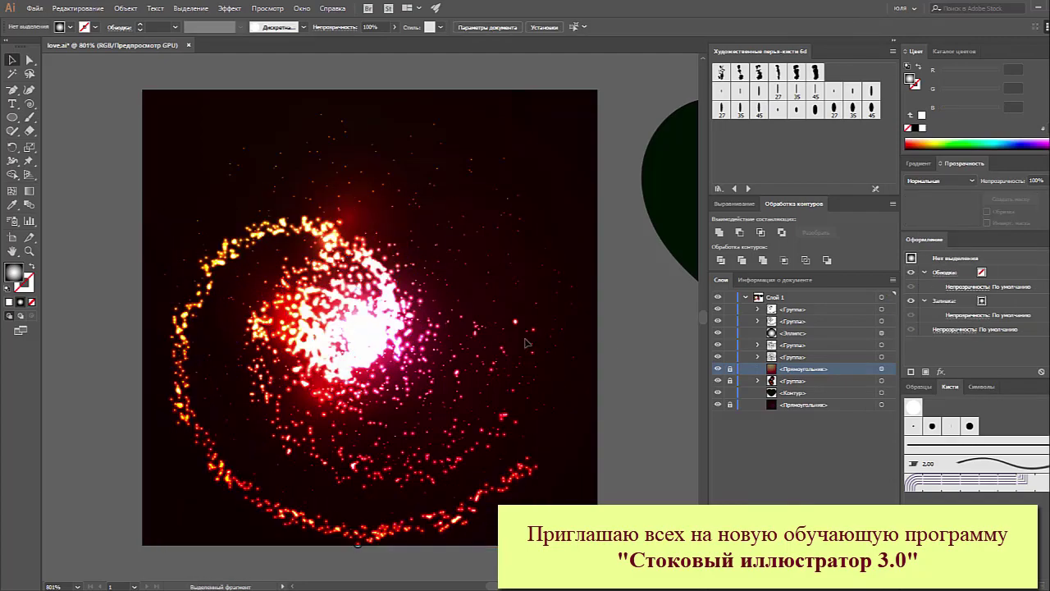
left_click(541, 215)
left_click(534, 232)
left_click(551, 215)
Rotate the dot spiral around the core so it sweeps up toward the upper right.
mouse_move(551, 214)
left_mouse_down()
mouse_move(581, 361)
mouse_move(618, 333)
left_mouse_up()
key("ctrl+z")
key("ctrl+a")
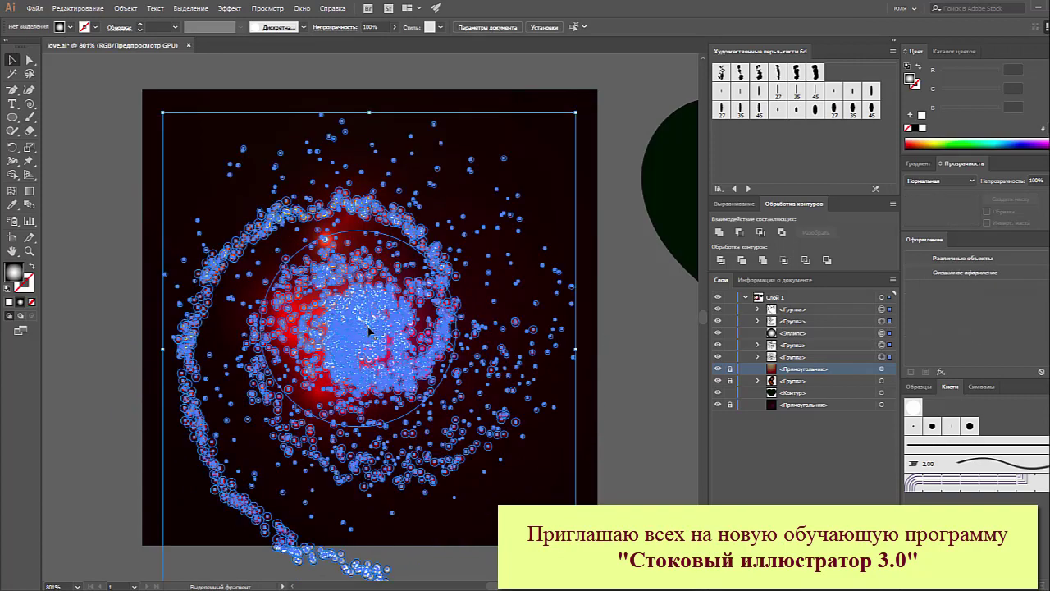
left_click(645, 318)
left_click(502, 179)
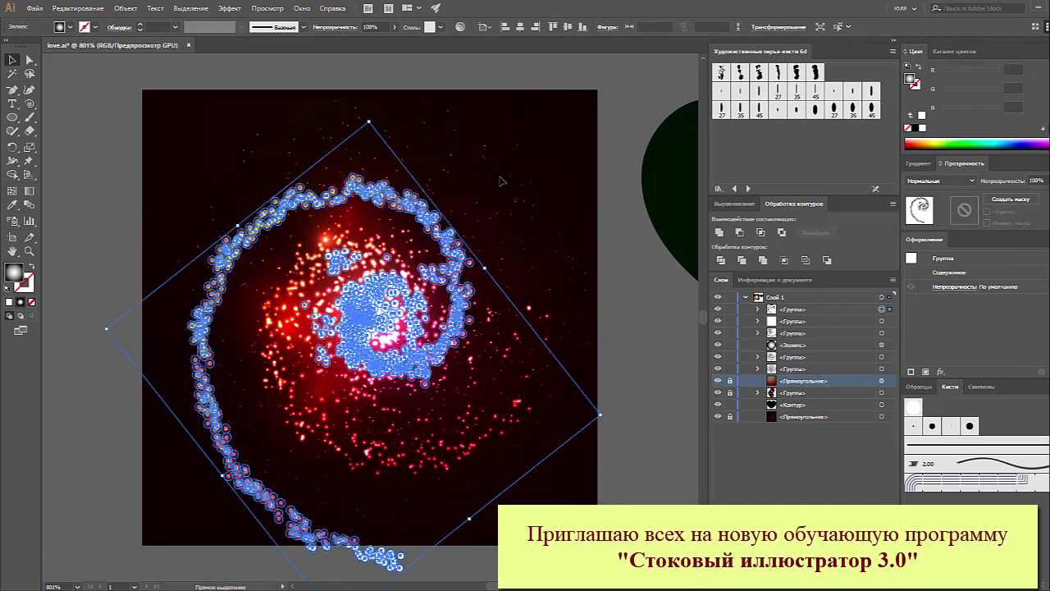
left_click(605, 228)
left_click(492, 199)
mouse_move(595, 410)
left_mouse_down()
mouse_move(596, 315)
mouse_move(611, 385)
left_mouse_up()
left_click(616, 399)
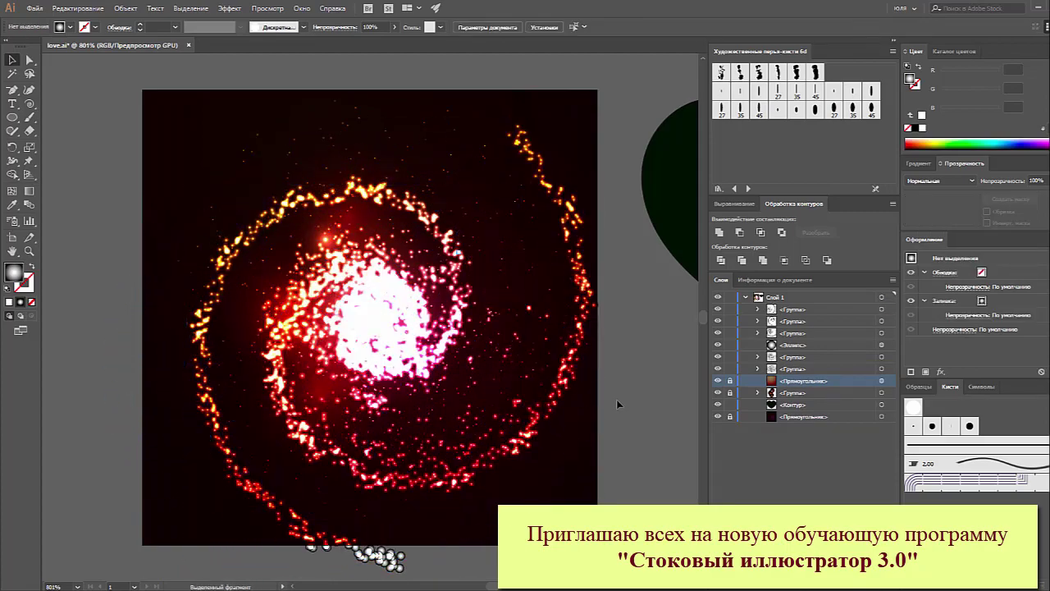
left_click_drag(632, 422, 623, 443)
left_click(304, 305)
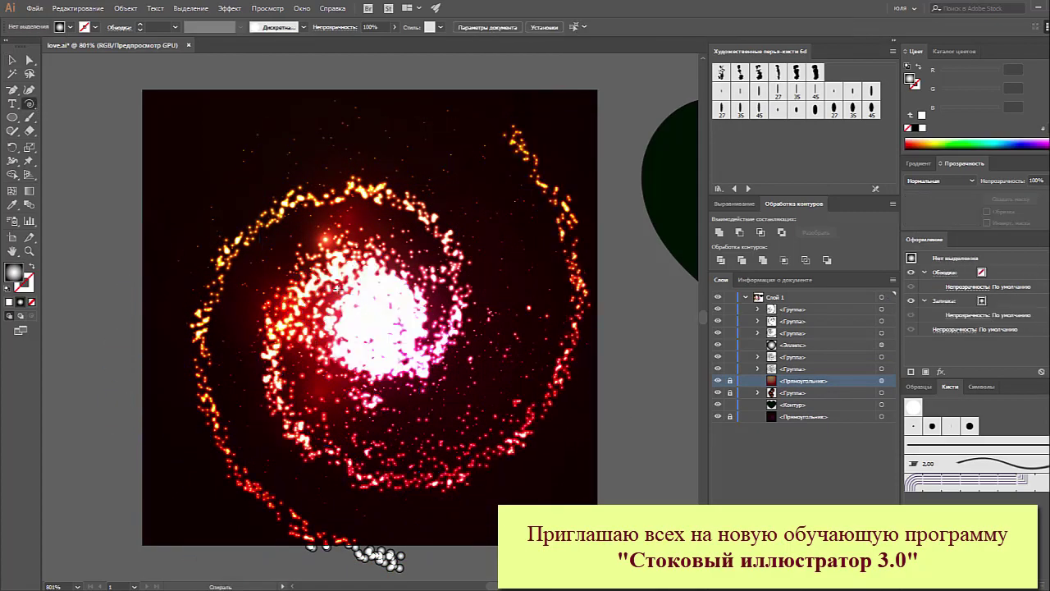
Draw a new spiral path around the core and apply the white dot scatter brush.
left_click_drag(347, 328, 527, 474)
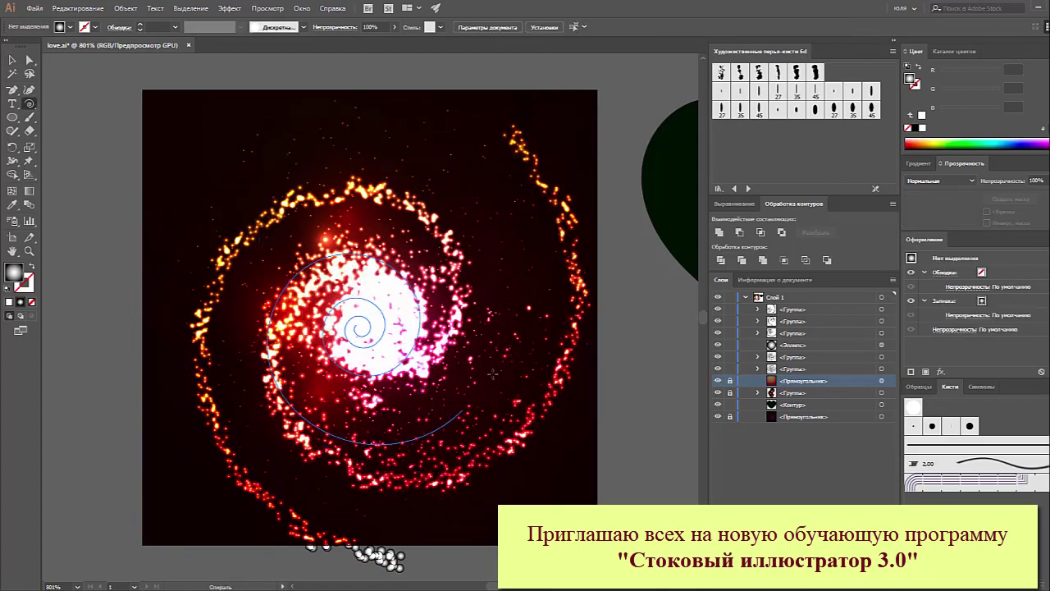
left_click(913, 408)
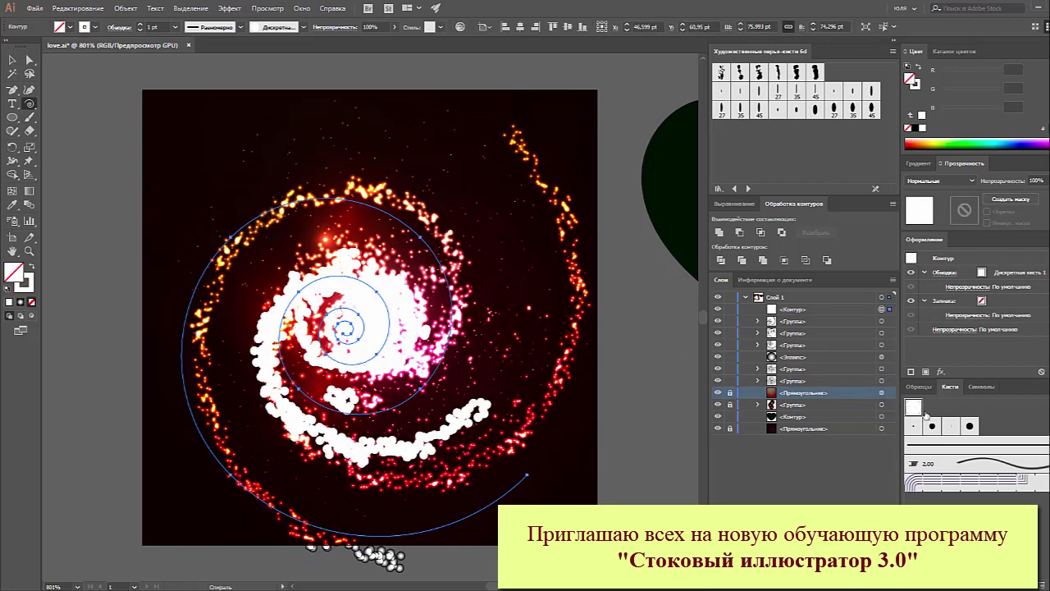
double_click(917, 410)
Set the scatter brush to size 93–117%, spacing 75–95% and scatter −37 to 500%.
left_click_drag(748, 195, 746, 193)
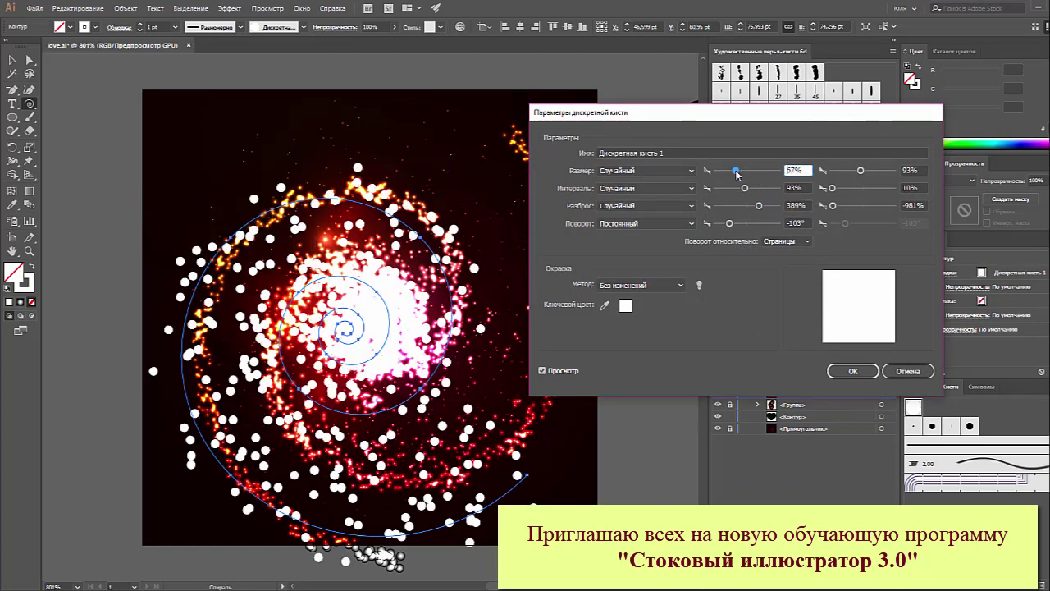
mouse_move(737, 172)
left_mouse_down()
mouse_move(747, 171)
mouse_move(733, 206)
mouse_move(744, 189)
left_mouse_up()
mouse_move(831, 188)
left_mouse_down()
mouse_move(864, 188)
mouse_move(866, 206)
left_mouse_up()
left_click(870, 207)
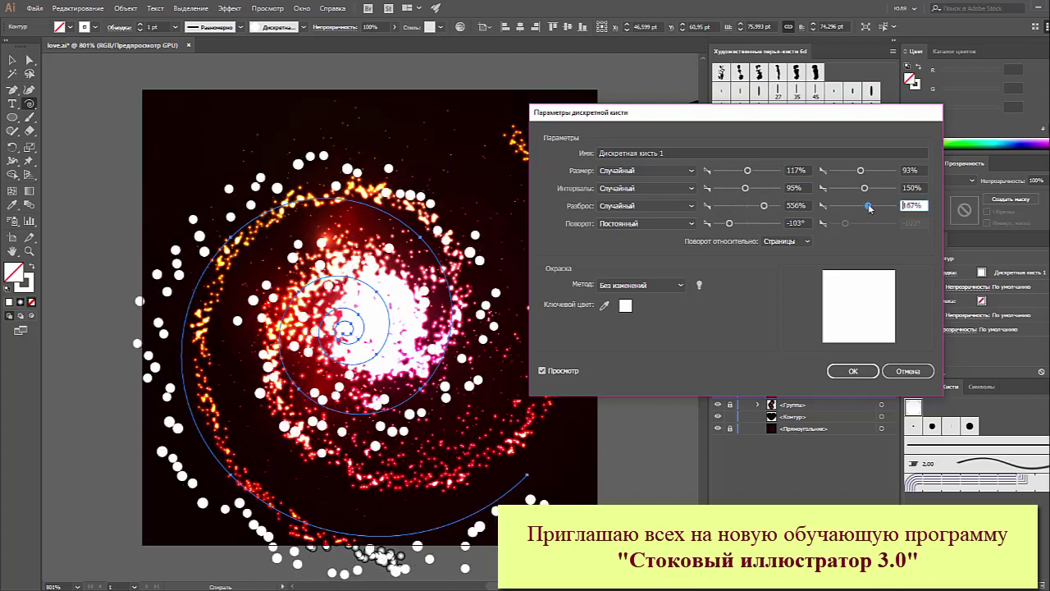
left_click_drag(755, 206, 746, 206)
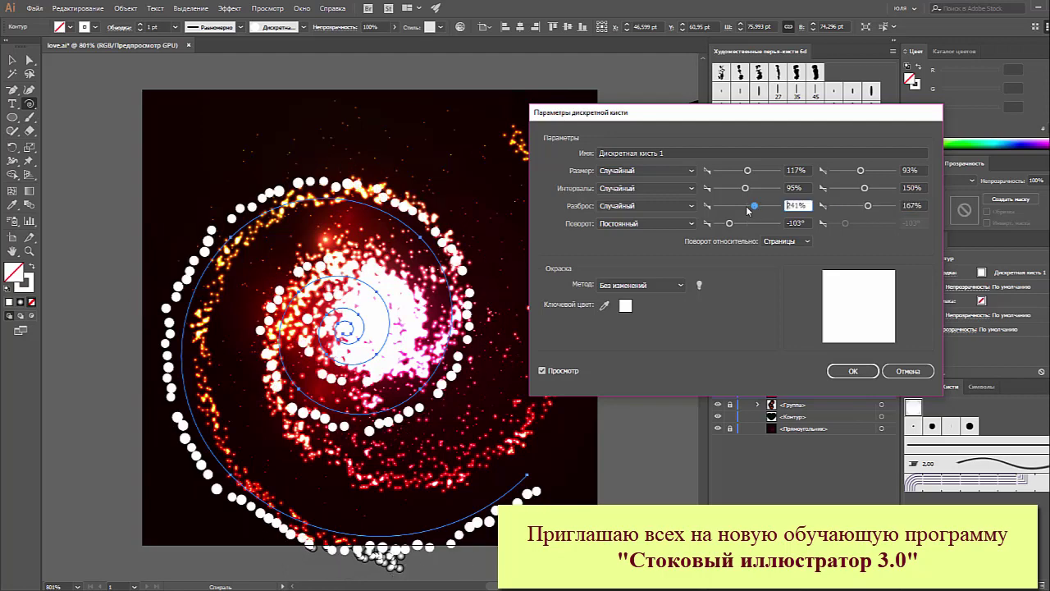
left_click(880, 206)
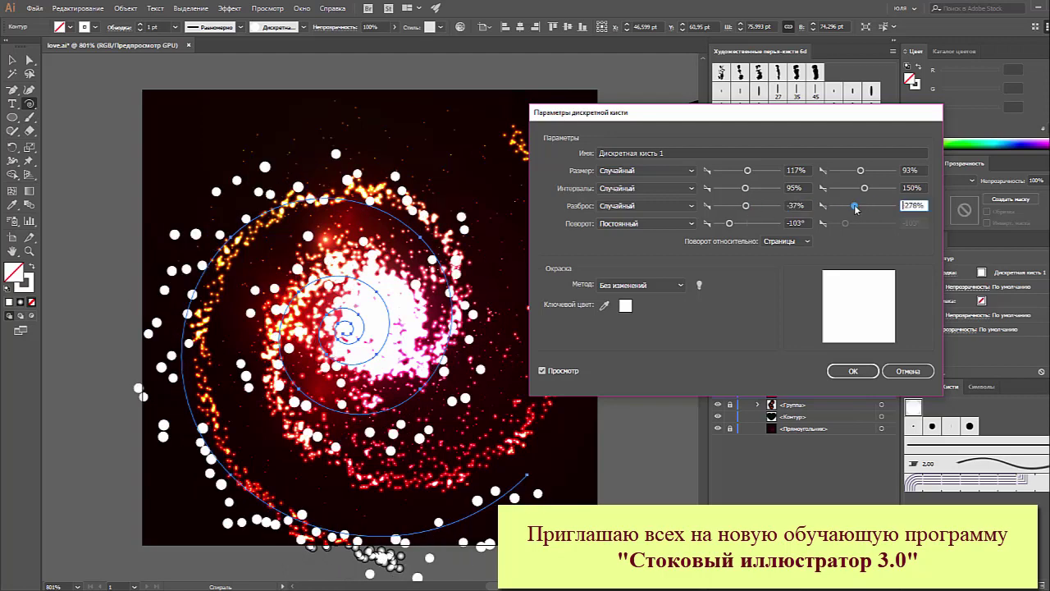
mouse_move(855, 208)
left_mouse_down()
mouse_move(876, 208)
mouse_move(855, 190)
left_mouse_up()
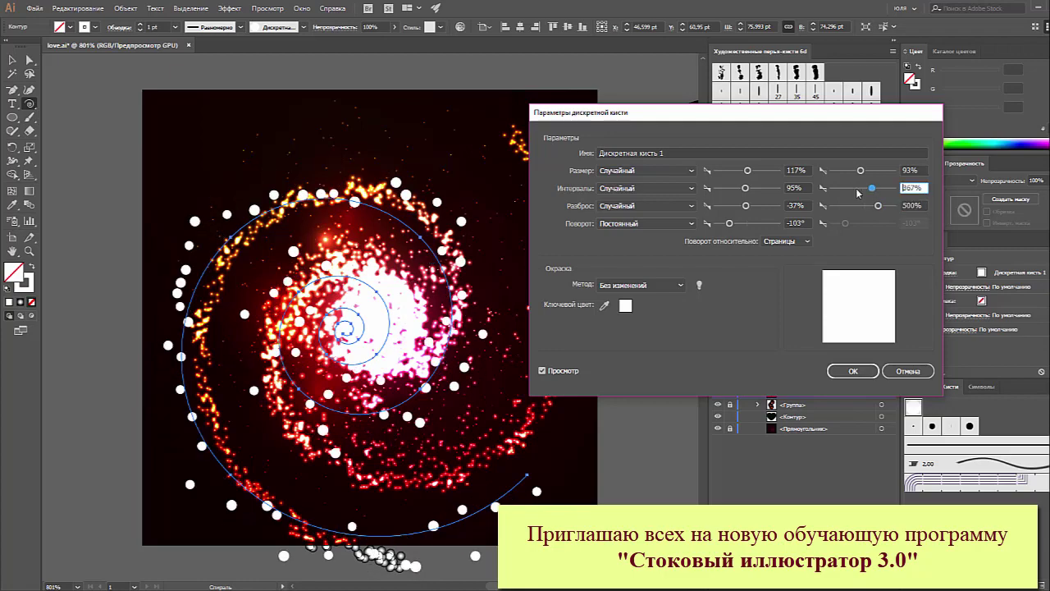
left_click(849, 374)
Apply the new scatter brush settings to strokes and expand the spiral's appearance into separate dots.
left_click(513, 324)
left_click(126, 8)
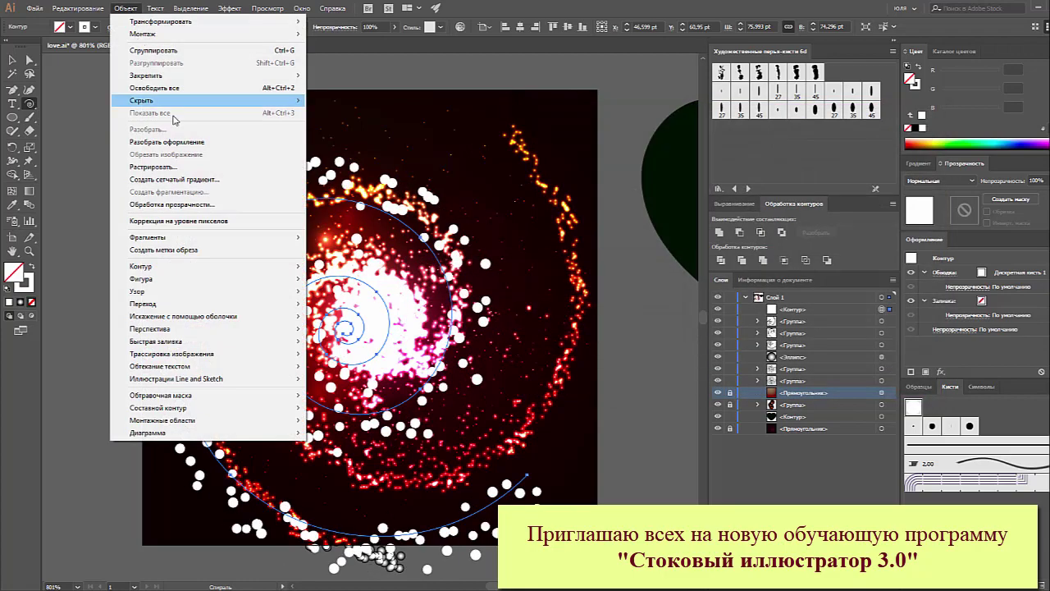
left_click(164, 100)
key("z")
left_click(443, 290)
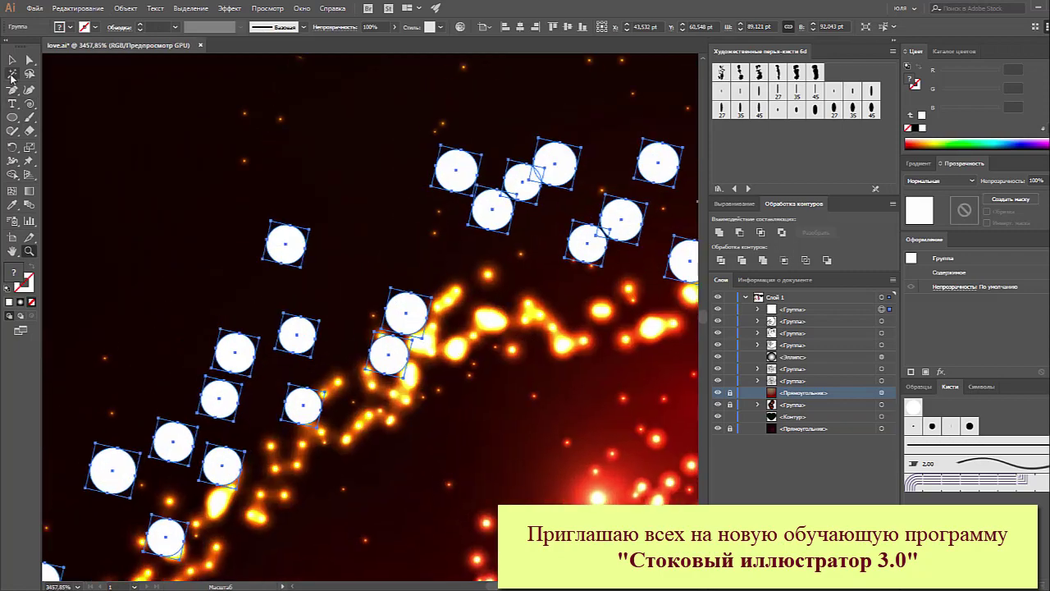
Select all the new white dots with Magic Wand, set them to Color Dodge, and deselect.
left_click(12, 72)
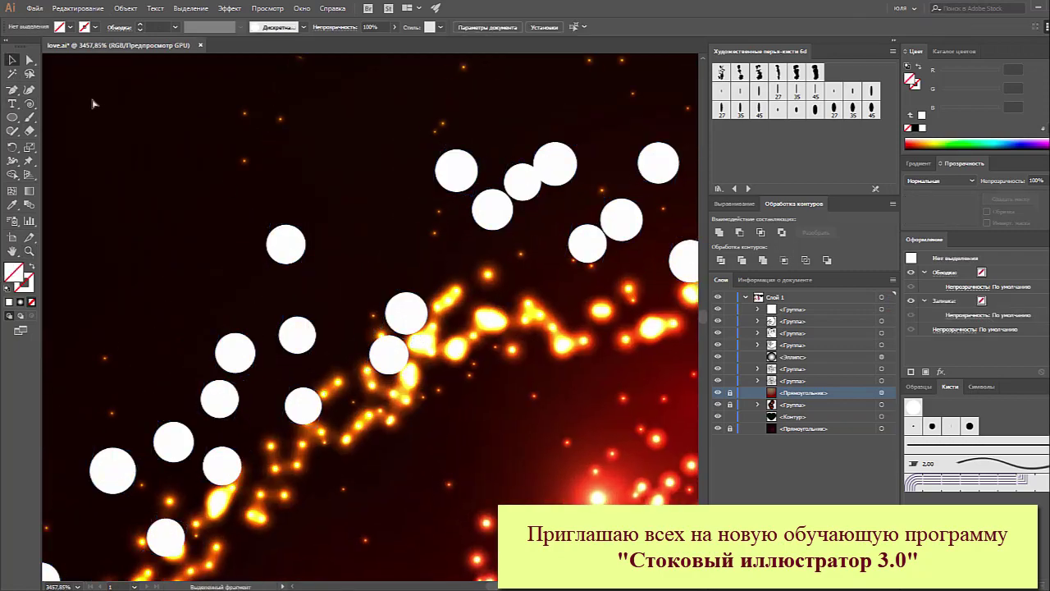
key("ctrl+0")
left_click(252, 177)
left_click(921, 163)
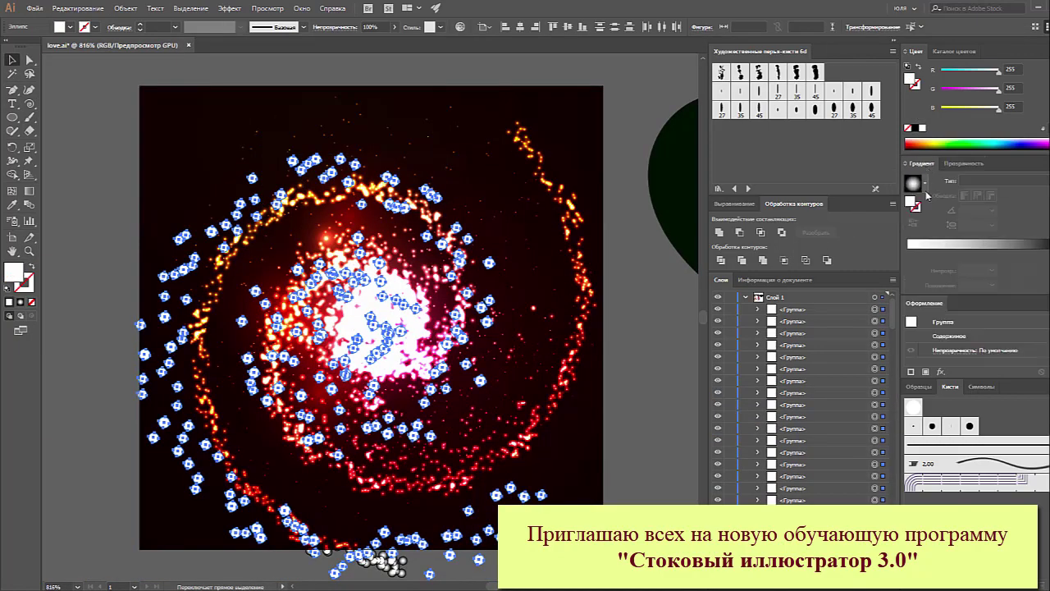
left_click(964, 164)
left_click(939, 179)
left_click(935, 287)
left_click(637, 282)
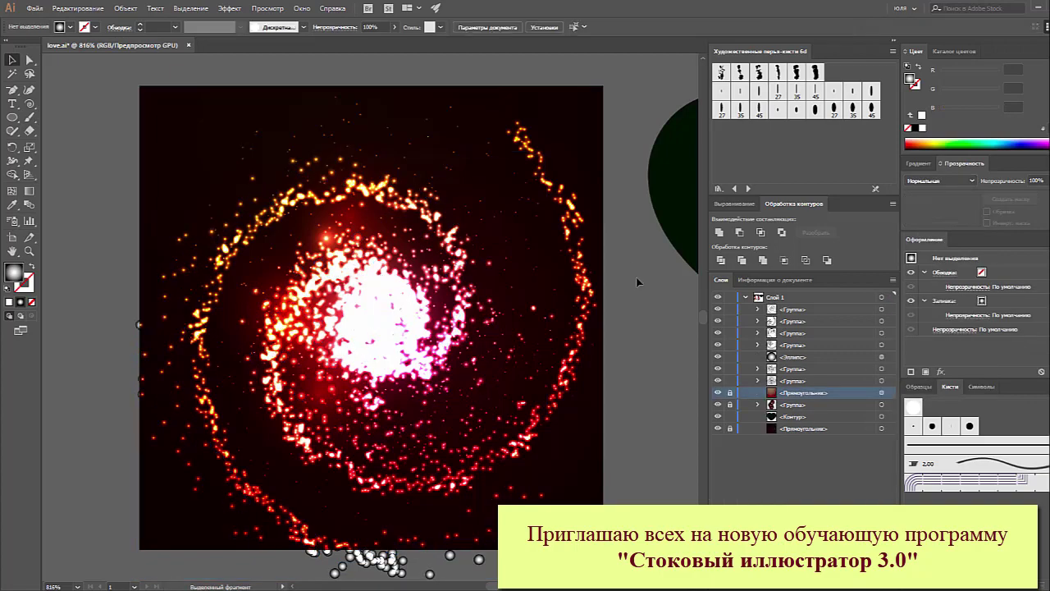
scroll(676, 320, "up", 1)
left_click(377, 328)
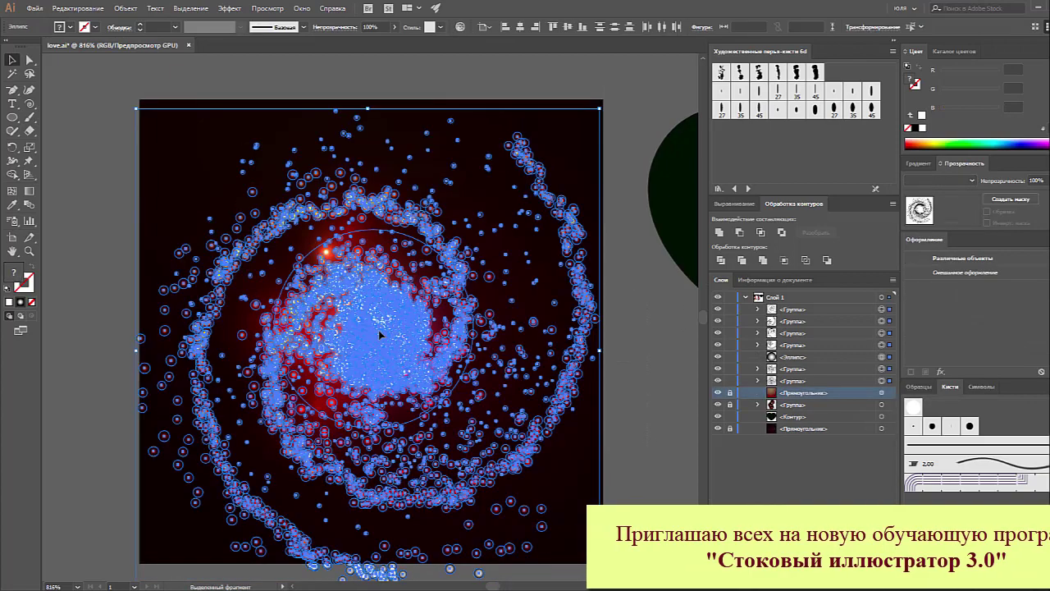